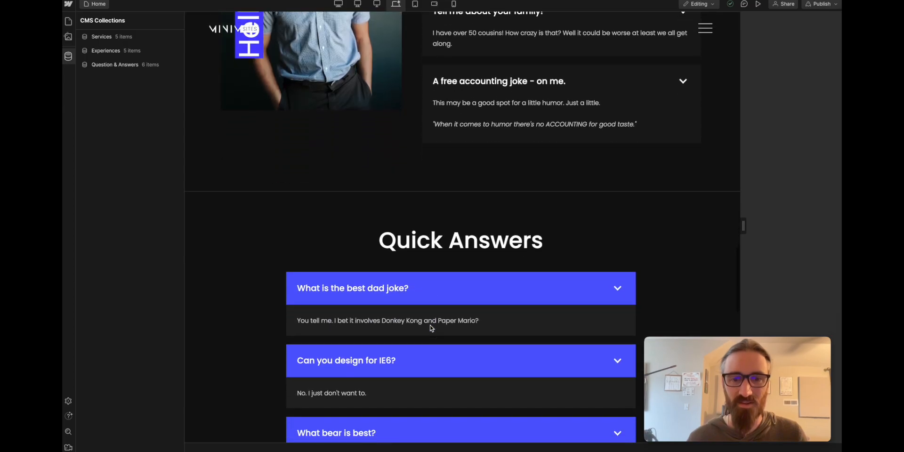
# Rename the Filing Taxes item in the Services collection to "Filing Fish" and publish it
pyautogui.scroll(6, 258, 206)
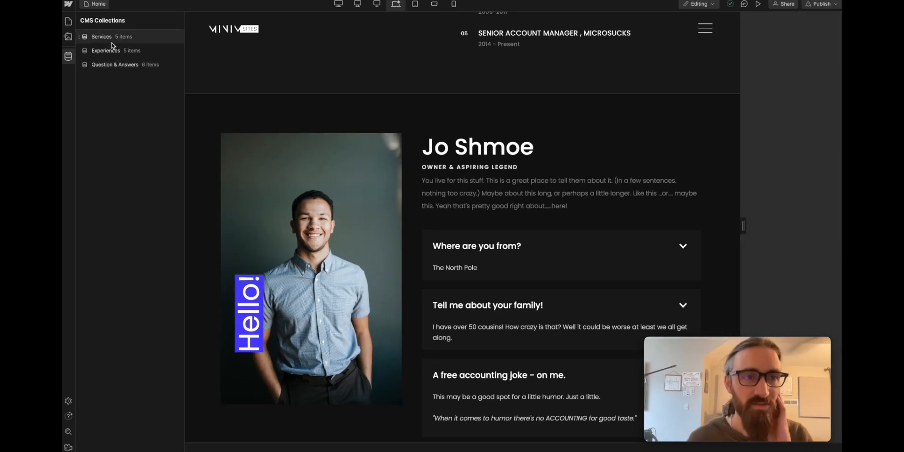
pyautogui.click(111, 41)
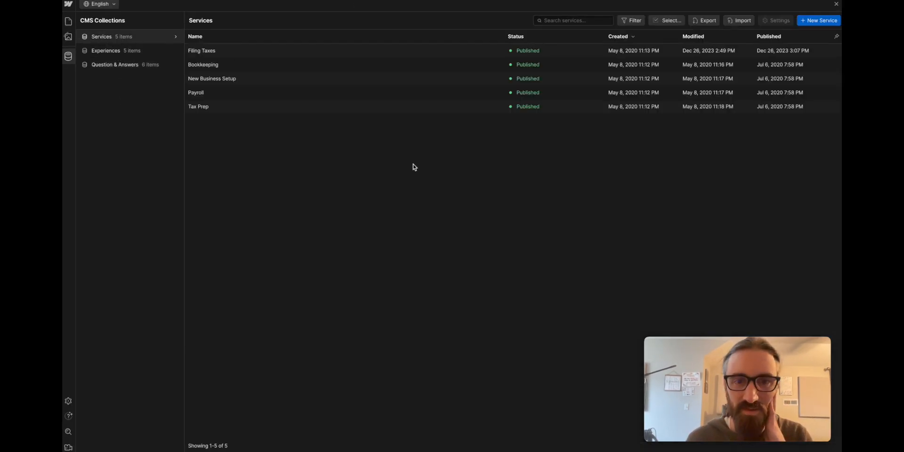
pyautogui.click(313, 53)
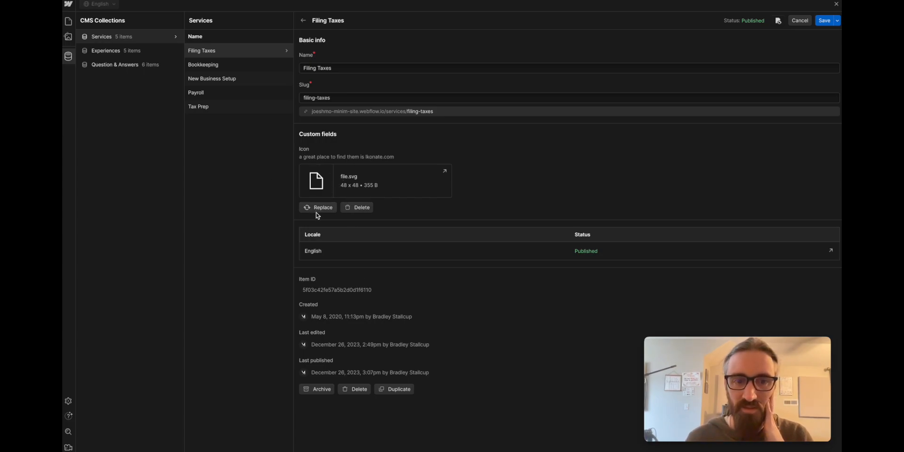
pyautogui.tripleClick(329, 68)
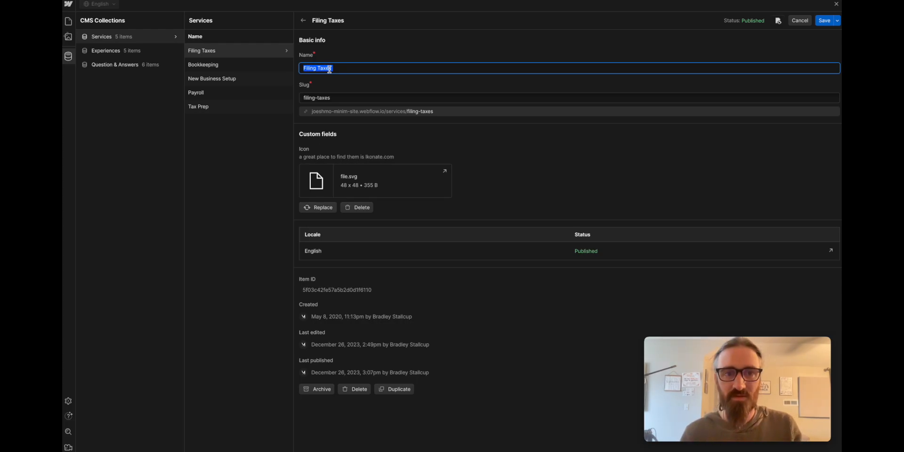
pyautogui.press('Right')
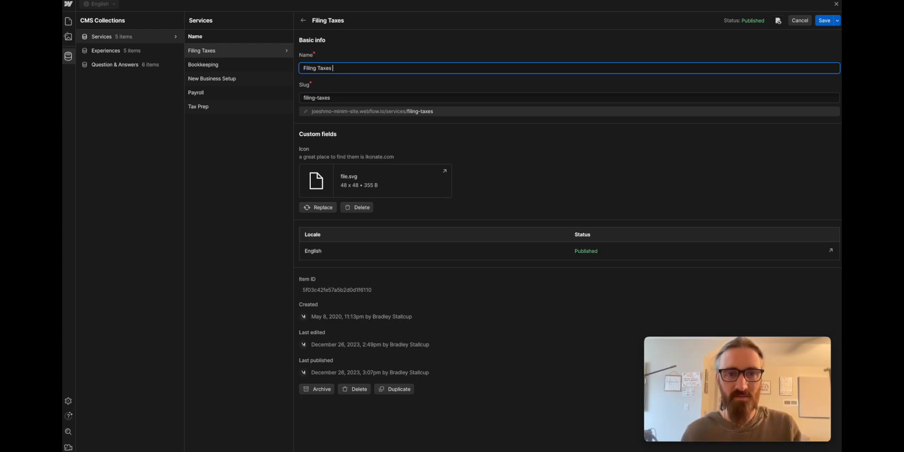
pyautogui.press('BackSpace')
pyautogui.press('BackSpace')
pyautogui.press('BackSpace')
pyautogui.press('BackSpace')
pyautogui.press('BackSpace')
pyautogui.write('Fish')
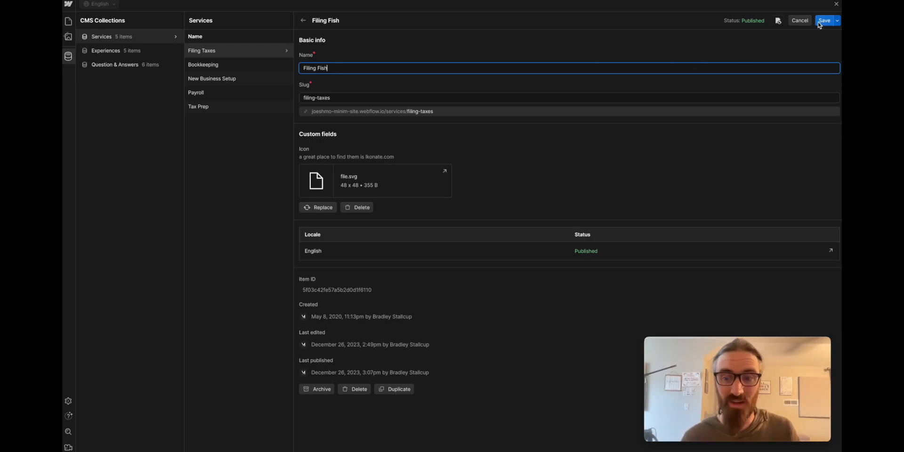
pyautogui.click(838, 22)
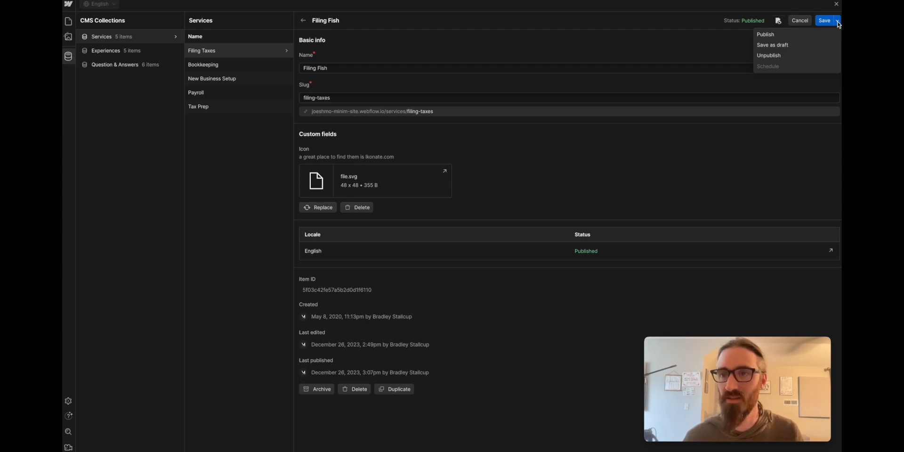
pyautogui.click(785, 37)
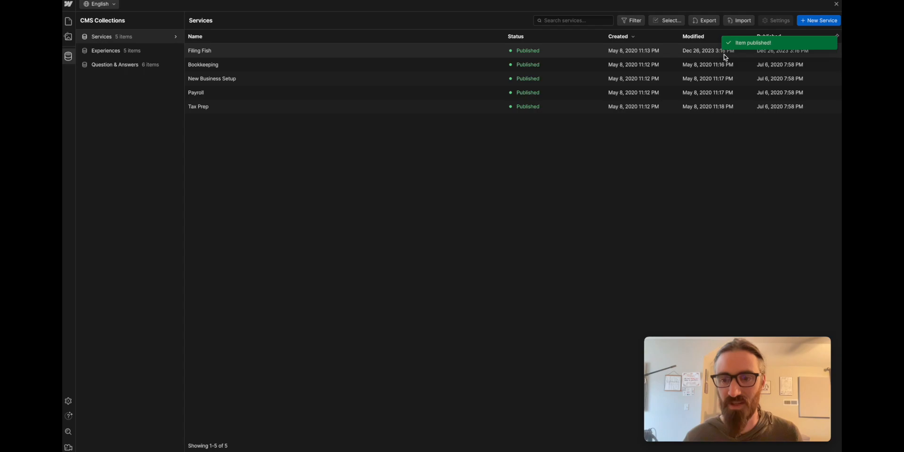
# Close the collection and check the renamed service in the "I Help With" section of the home page
pyautogui.click(837, 4)
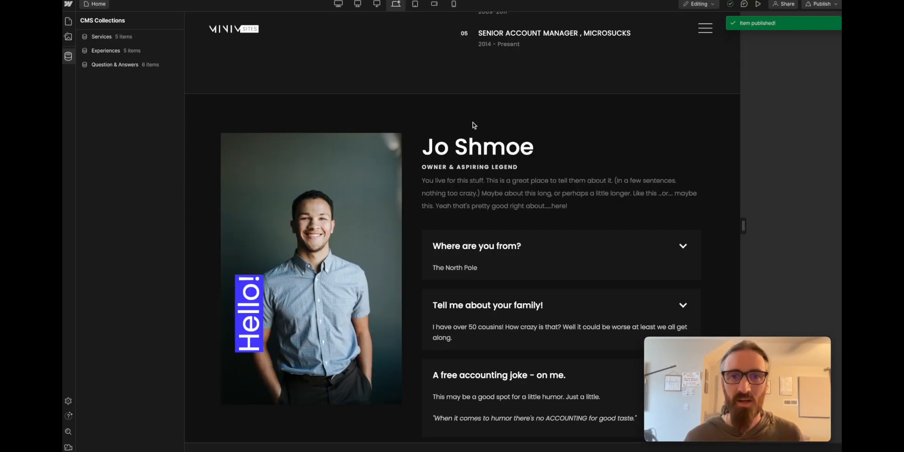
pyautogui.scroll(10, 473, 125)
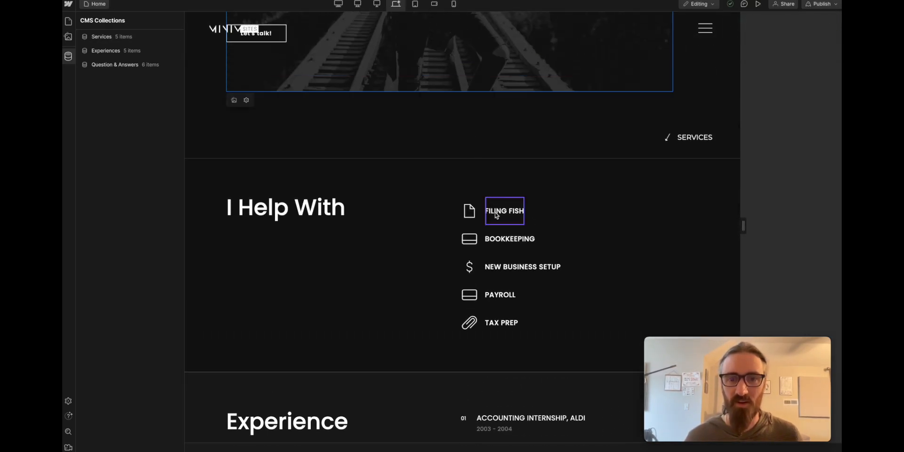
pyautogui.scroll(-3, 493, 259)
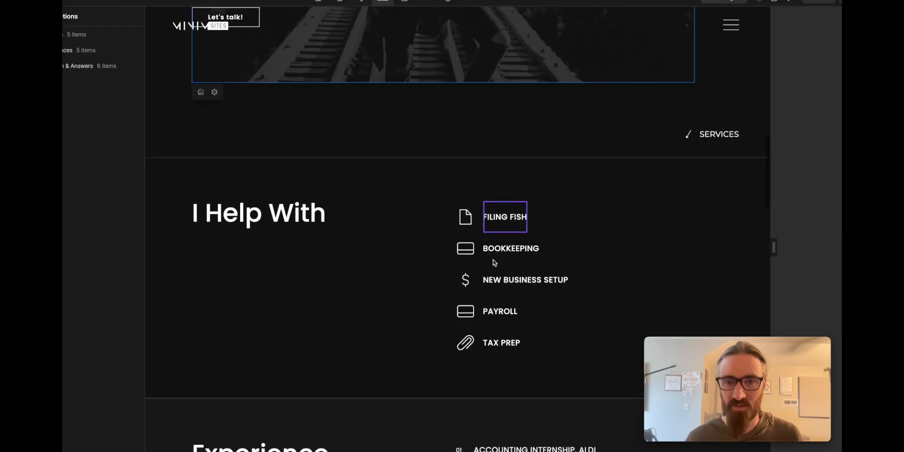
pyautogui.click(436, 243)
# Restore the Filing Fish service's name to "Filing Taxes" and publish the item again
pyautogui.click(70, 56)
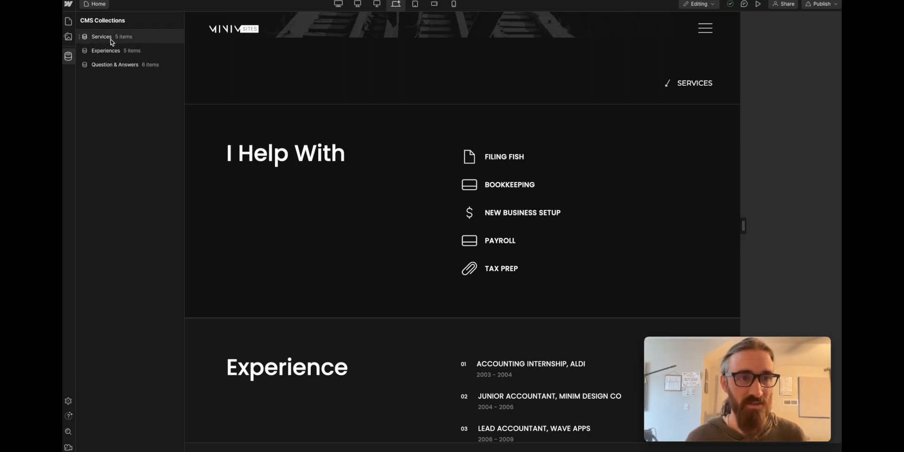
pyautogui.click(111, 41)
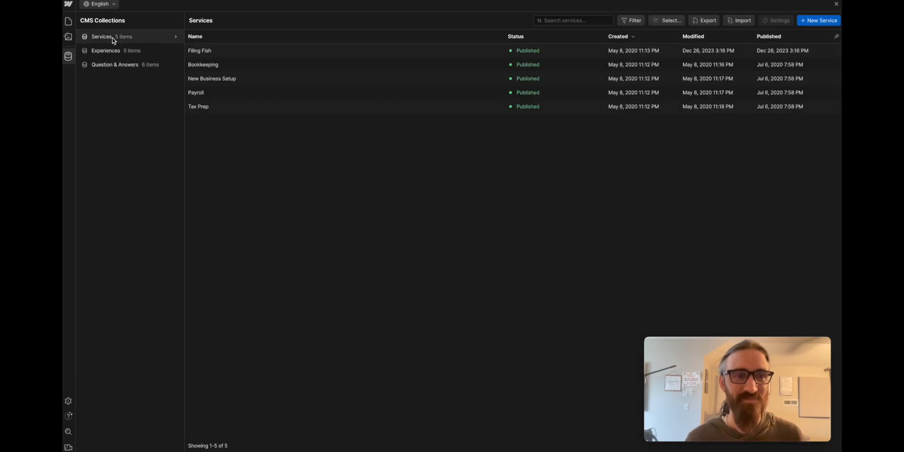
pyautogui.click(438, 53)
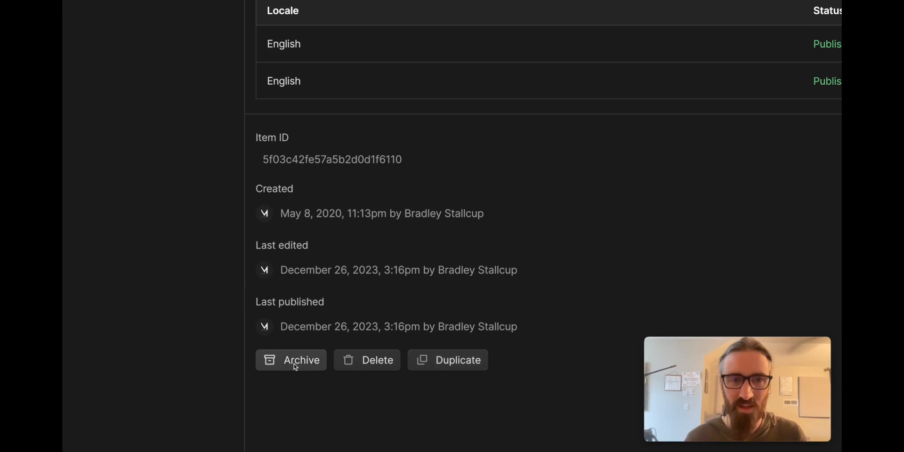
pyautogui.click(837, 20)
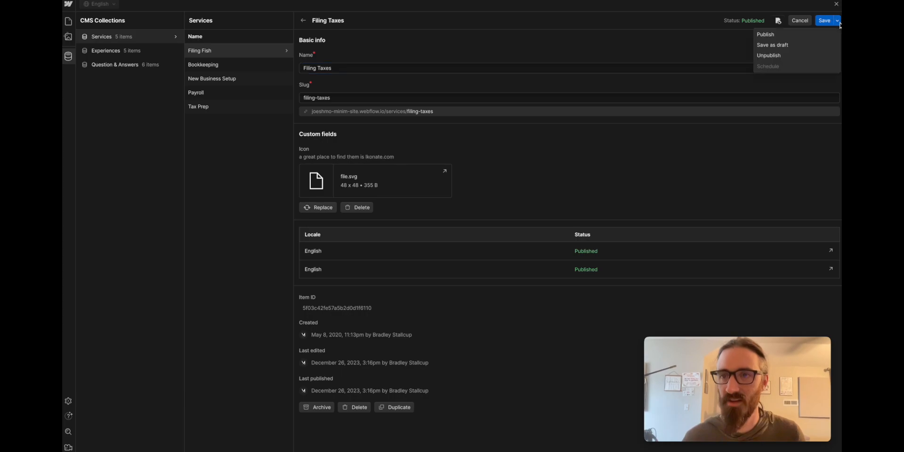
pyautogui.click(799, 37)
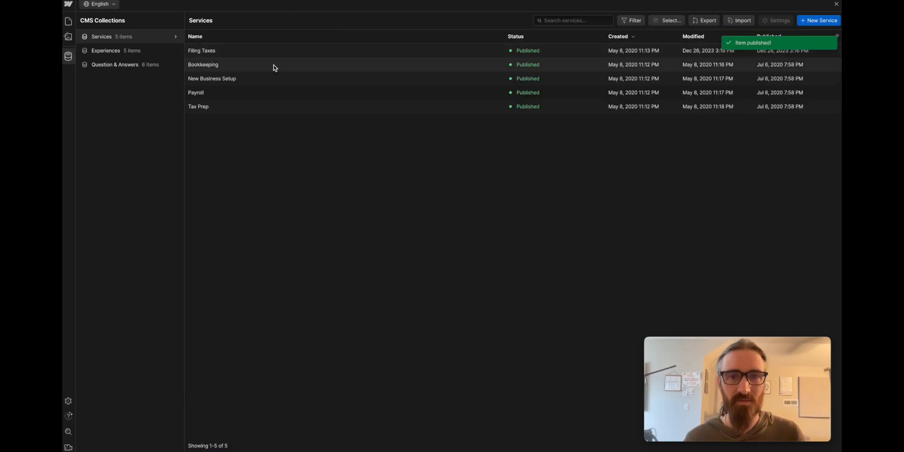
# Start a new item in the Services collection with the name "lkjjasdlkjad"
pyautogui.click(827, 13)
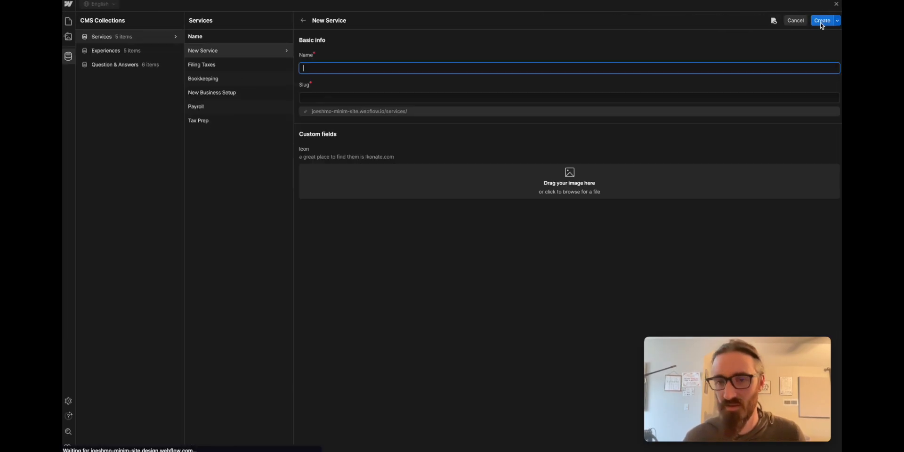
pyautogui.write('lkjjasdlkjad')
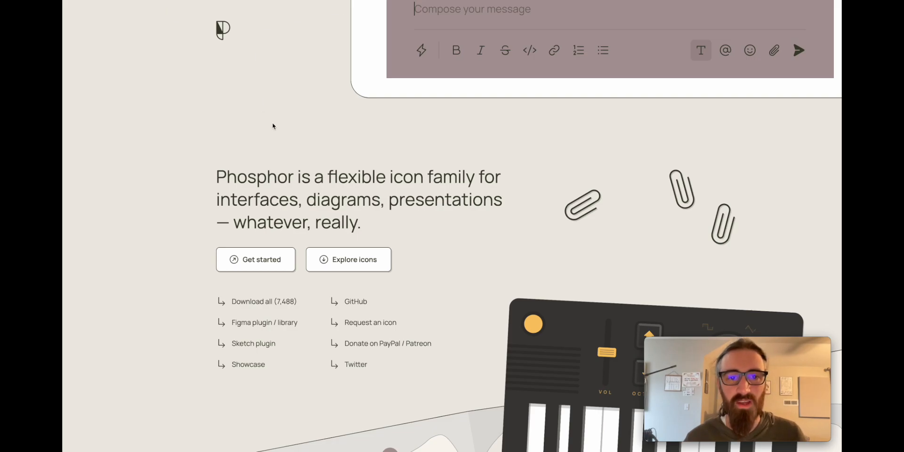
# Switch to the Phosphor icons website, preview the icon set in the Duotone style and set it back to Thin
pyautogui.scroll(-15, 272, 126)
pyautogui.click(259, 66)
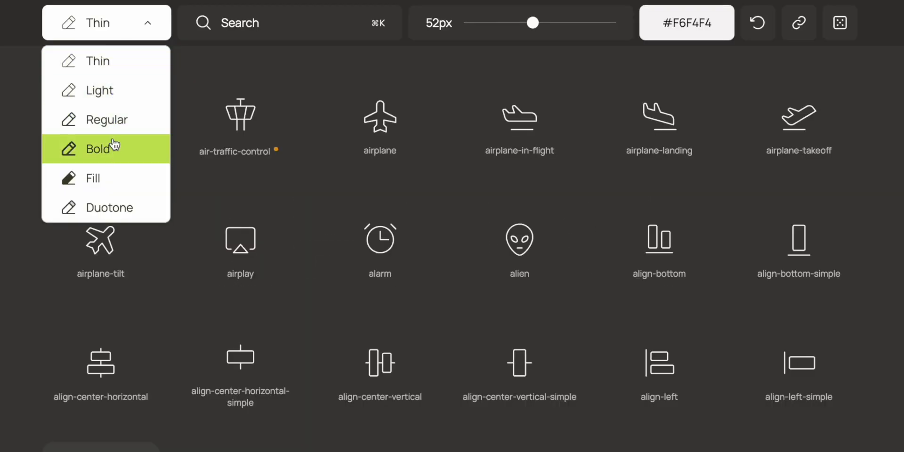
pyautogui.click(101, 208)
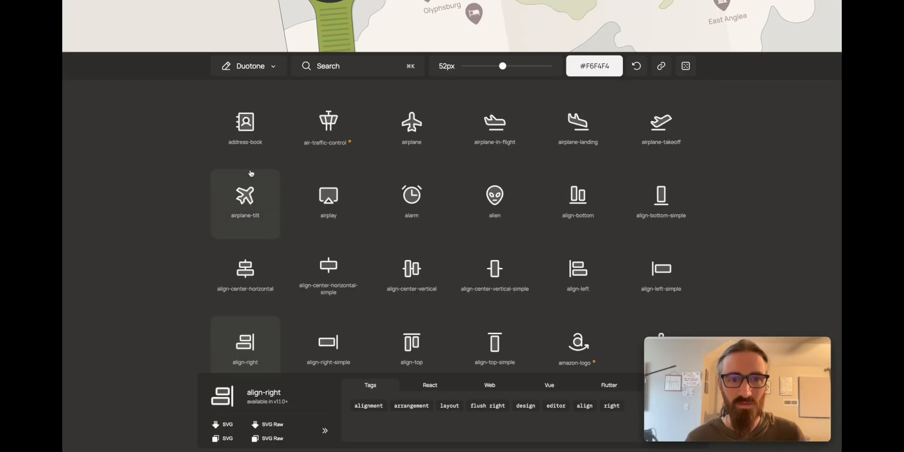
pyautogui.click(248, 66)
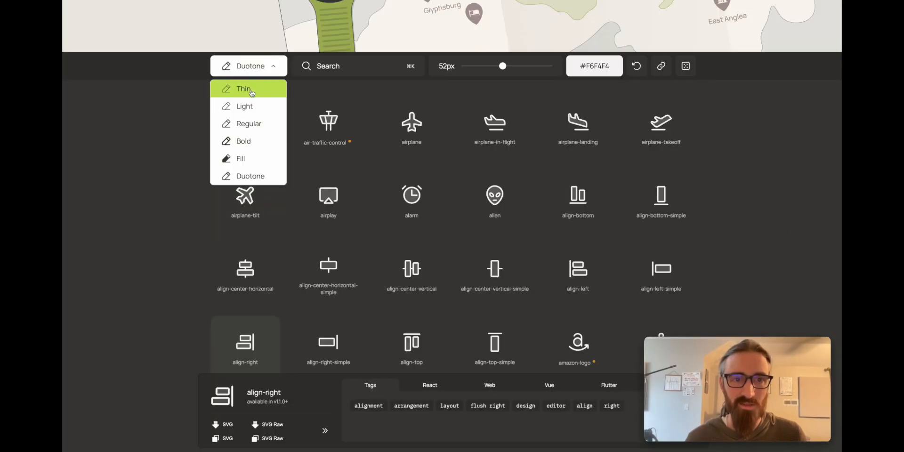
pyautogui.click(252, 93)
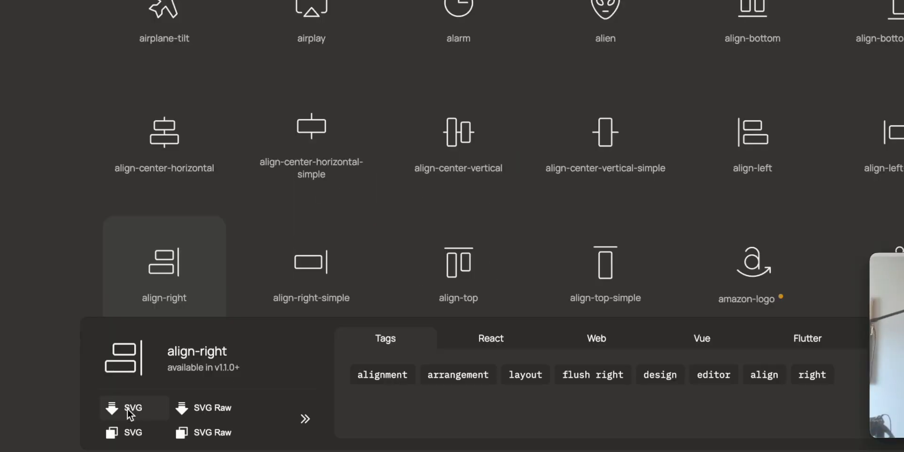
# Download the Thin alarm icon as an SVG named alarm-thin into the Downloads folder, dismissing the align-right download
pyautogui.click(127, 408)
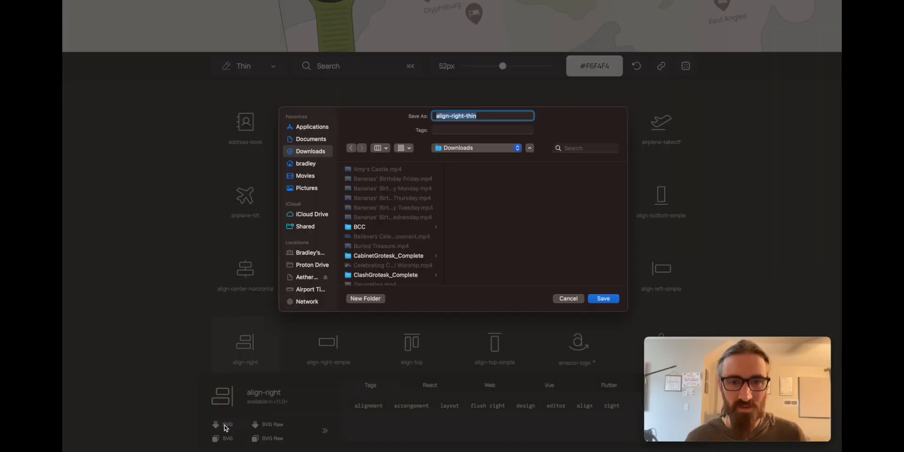
pyautogui.click(743, 190)
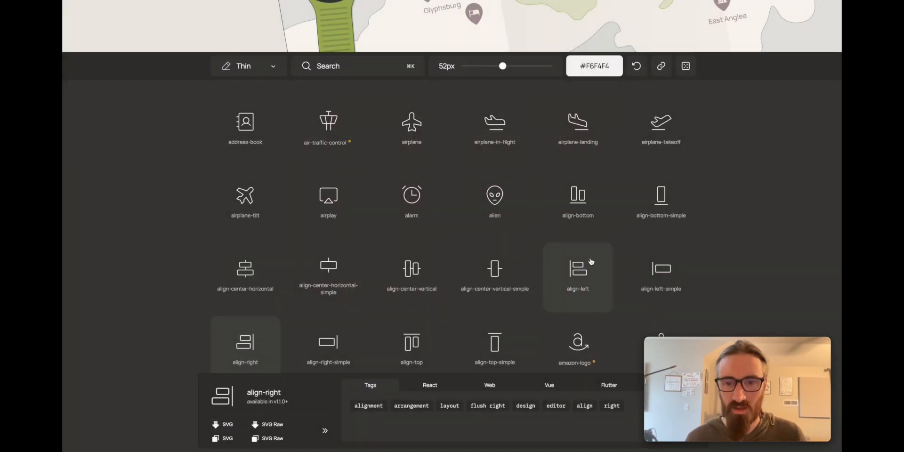
pyautogui.click(407, 202)
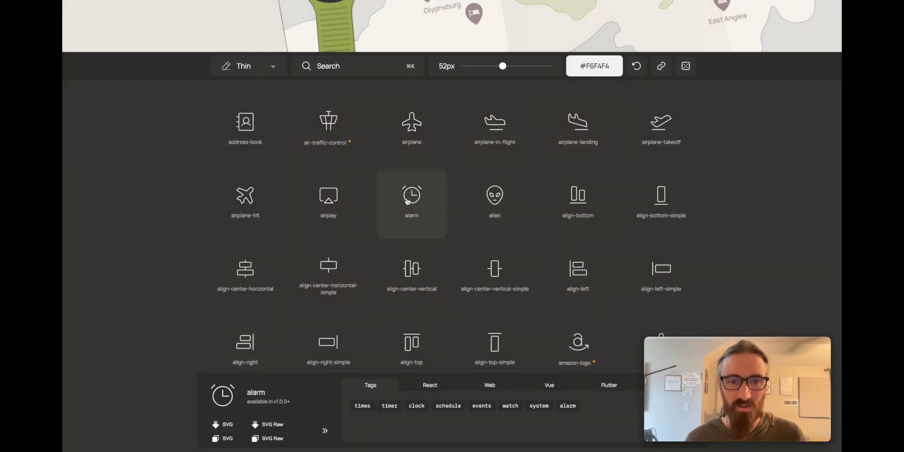
pyautogui.click(222, 424)
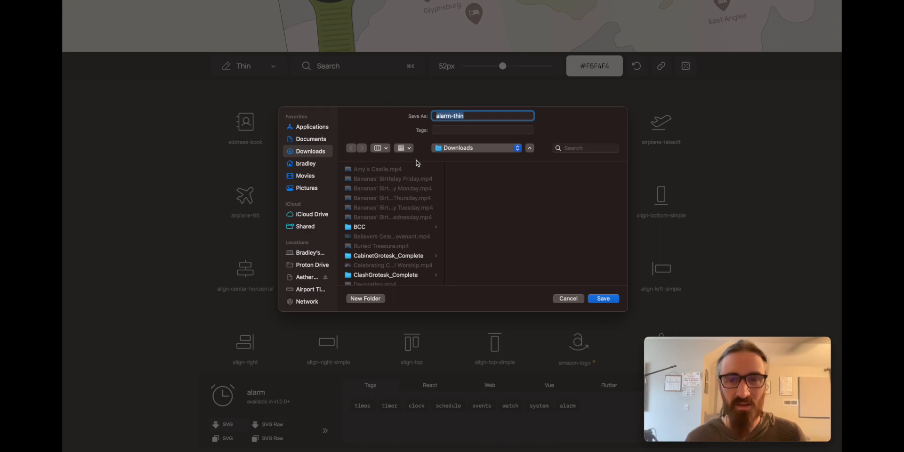
pyautogui.press('Return')
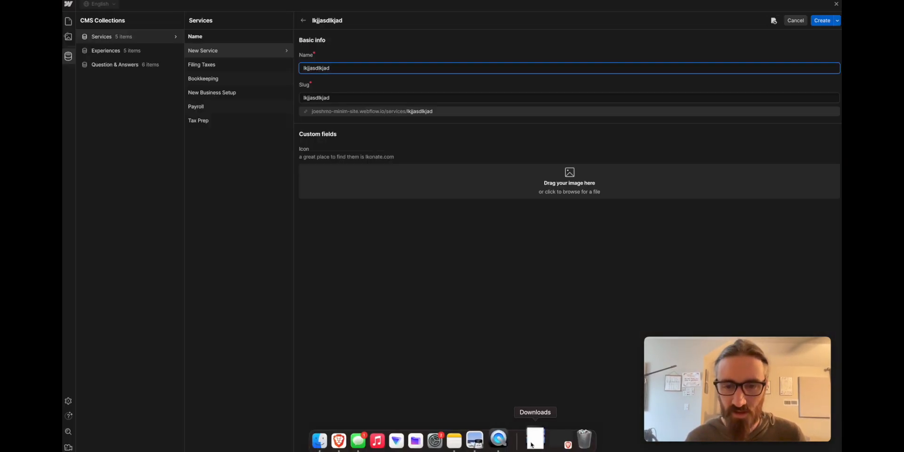
# Back in Webflow, add alarm-thin.svg from Downloads as the new service's icon, create the item and return to the page
pyautogui.click(534, 438)
pyautogui.moveTo(339, 151); pyautogui.dragTo(360, 179)
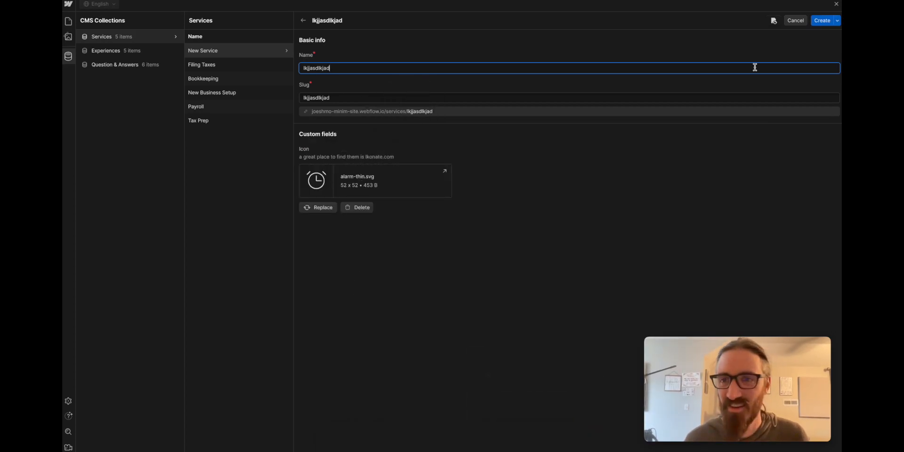
pyautogui.click(822, 22)
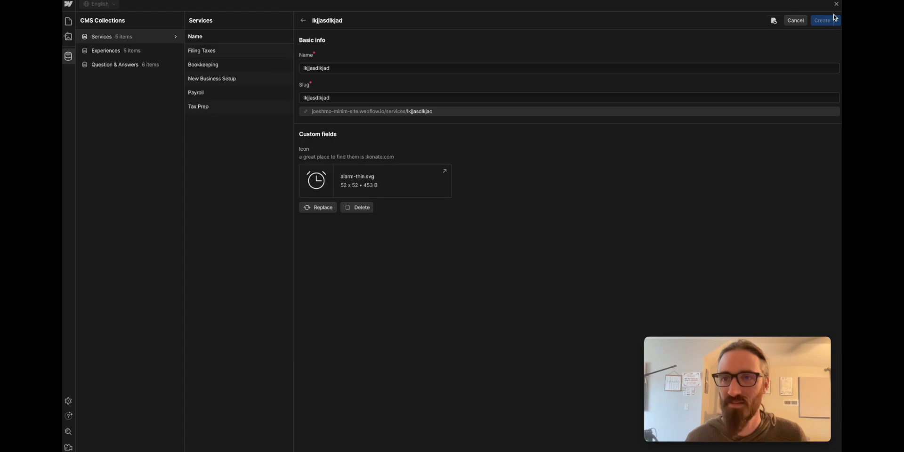
pyautogui.click(836, 5)
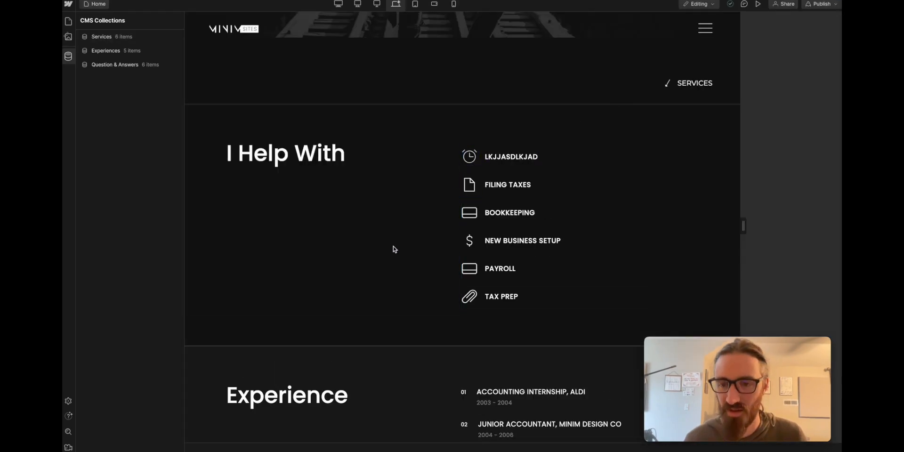
# Delete the lkjjasdlkjad item from the Services collection and confirm the deletion
pyautogui.click(101, 37)
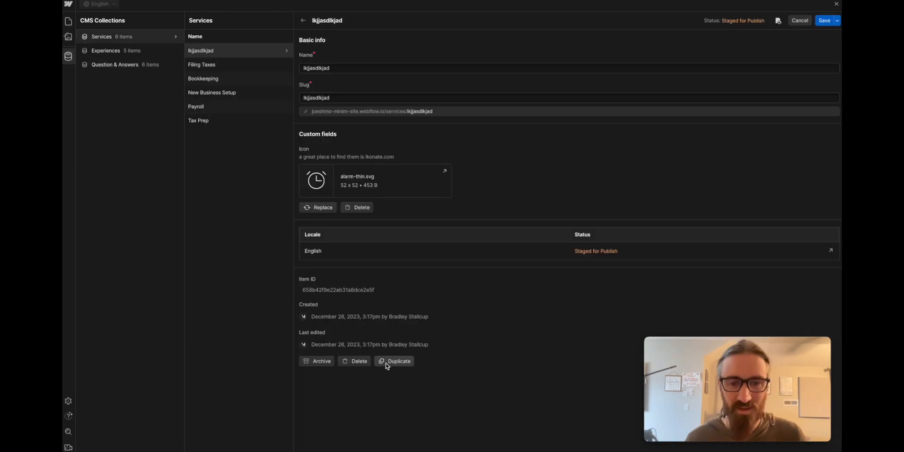
pyautogui.click(358, 361)
pyautogui.click(540, 248)
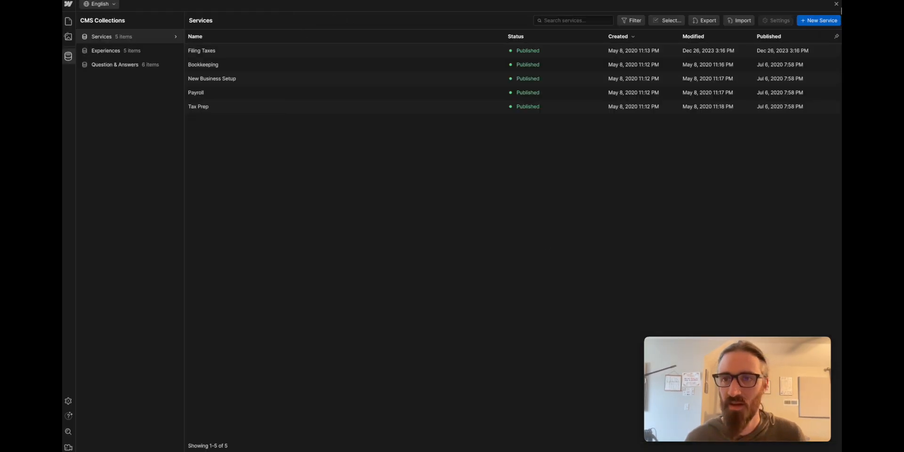
# Look at the Experience section on the page and open the Senior Account Manager item in the Experiences collection
pyautogui.click(836, 4)
pyautogui.scroll(-3, 337, 217)
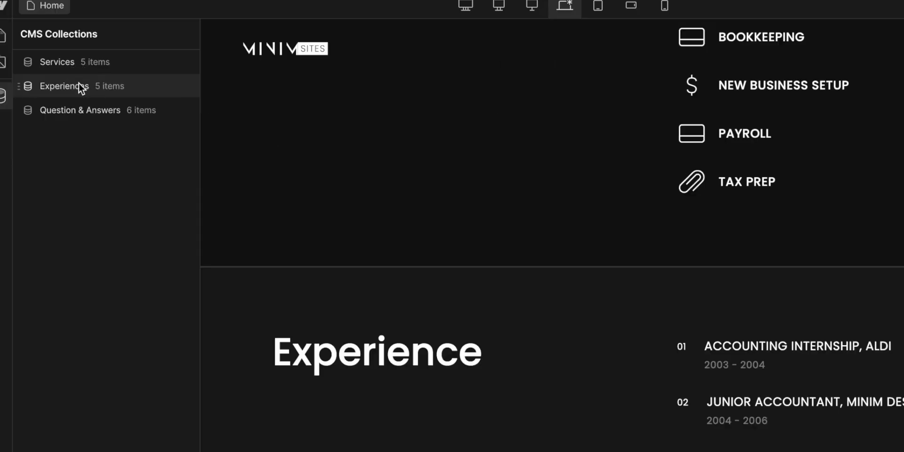
pyautogui.click(118, 50)
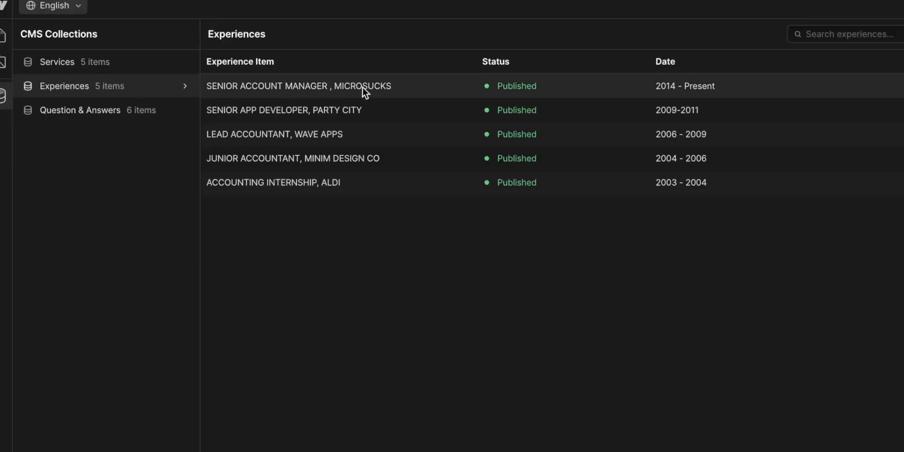
pyautogui.click(406, 85)
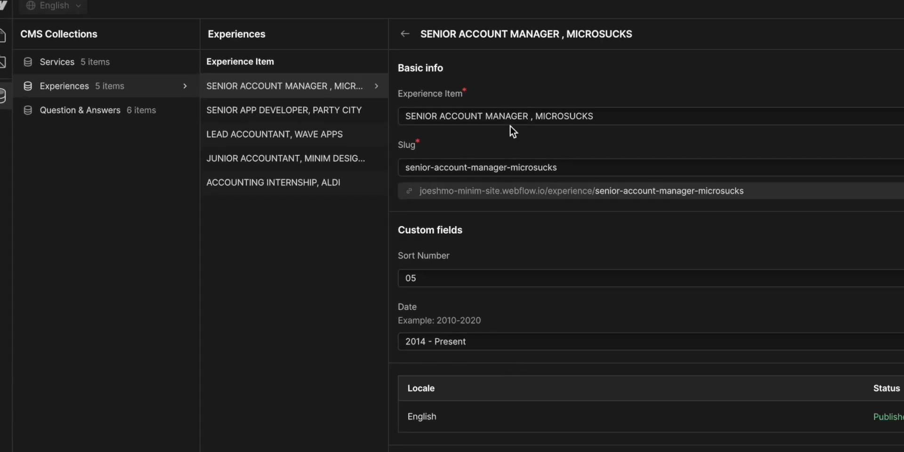
# Examine the Senior Account Manager item's name field, close the CMS and review the Experience section on the page
pyautogui.doubleClick(429, 115)
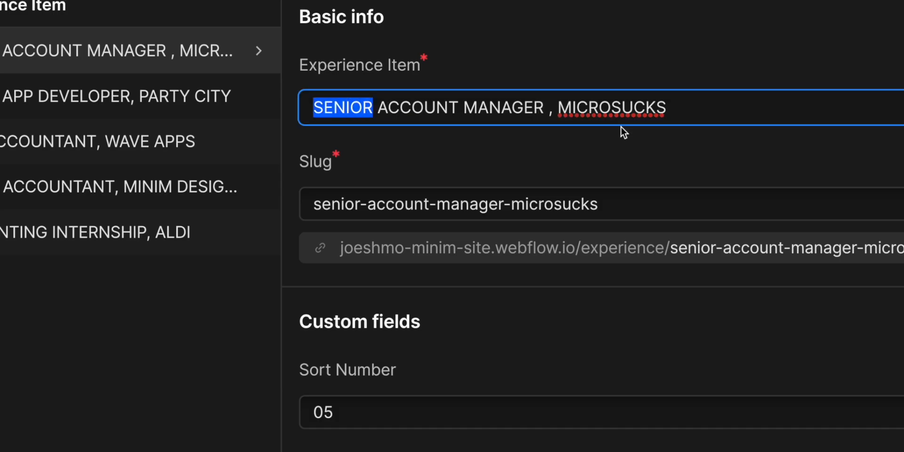
pyautogui.doubleClick(618, 109)
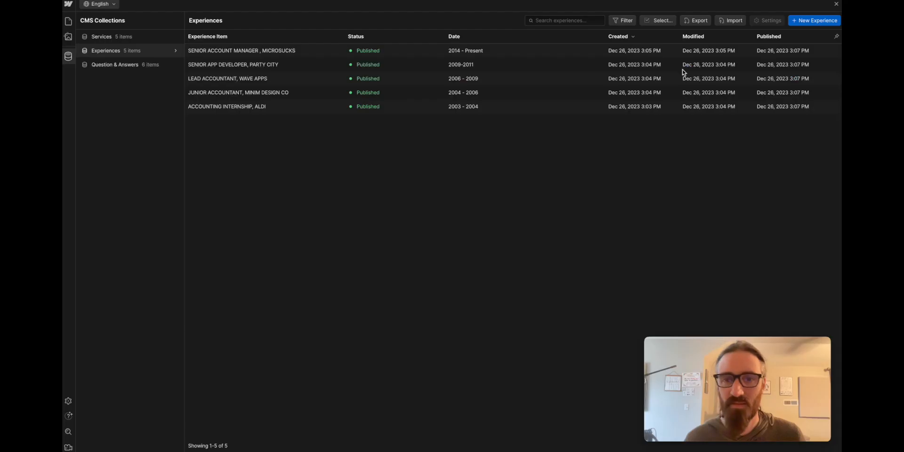
pyautogui.click(835, 4)
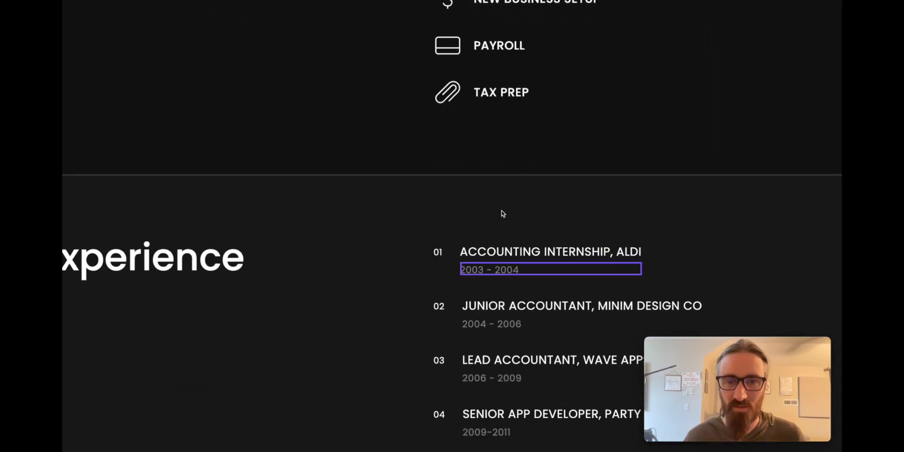
pyautogui.scroll(-2, 494, 209)
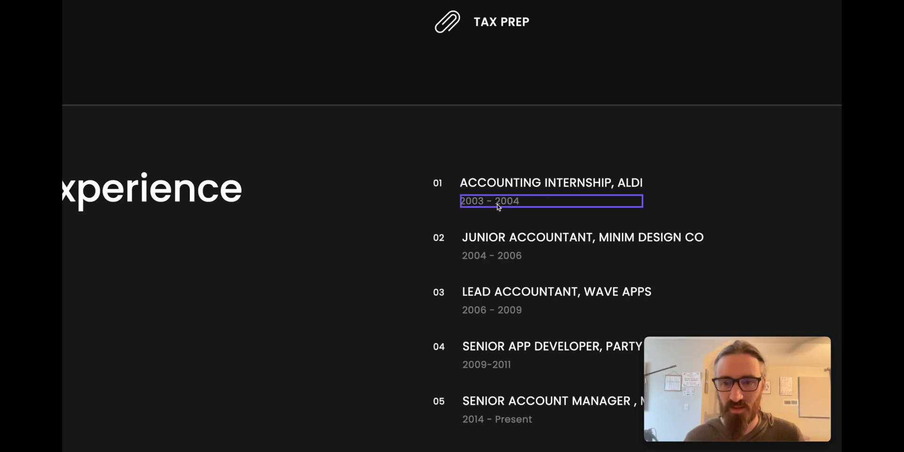
pyautogui.click(318, 330)
# Try adding "DFGdfg" to the end of the "Where are you from?" heading and remove it again
pyautogui.scroll(-4, 317, 330)
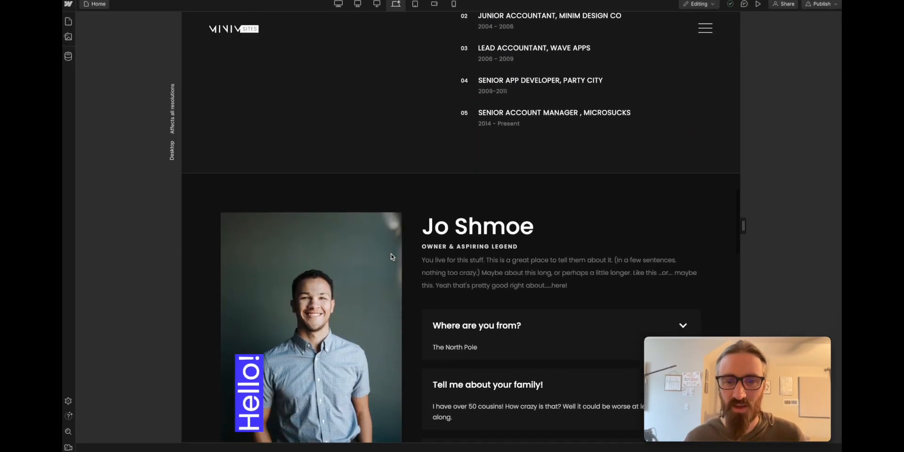
pyautogui.scroll(-4, 390, 257)
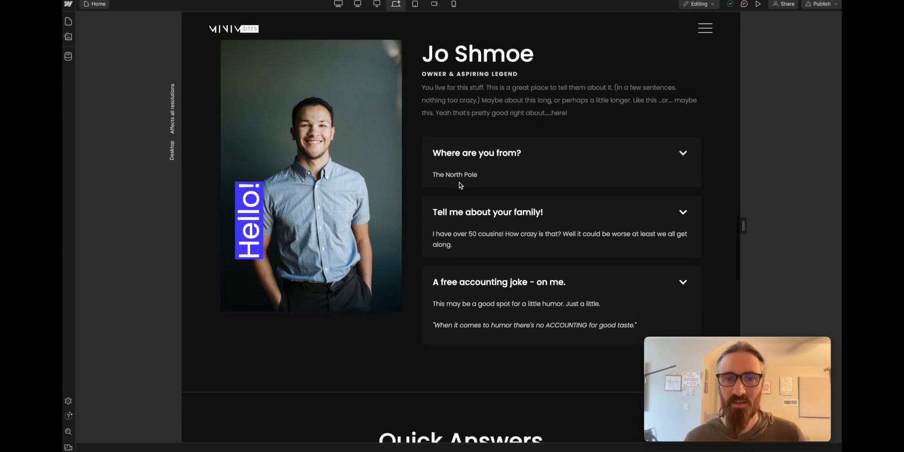
pyautogui.click(464, 183)
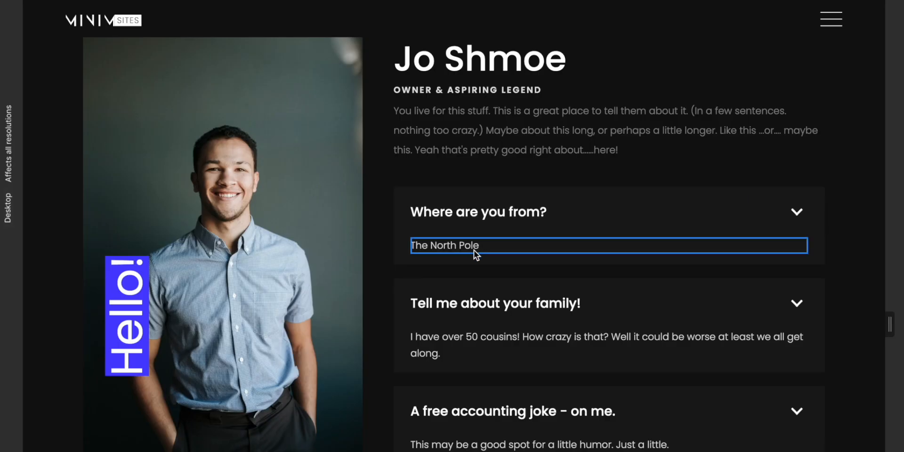
pyautogui.scroll(1, 475, 178)
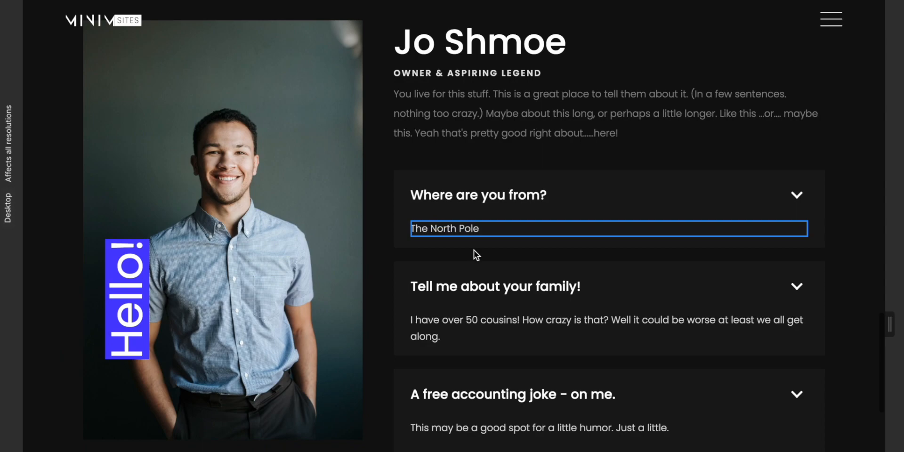
pyautogui.click(506, 233)
pyautogui.click(506, 196)
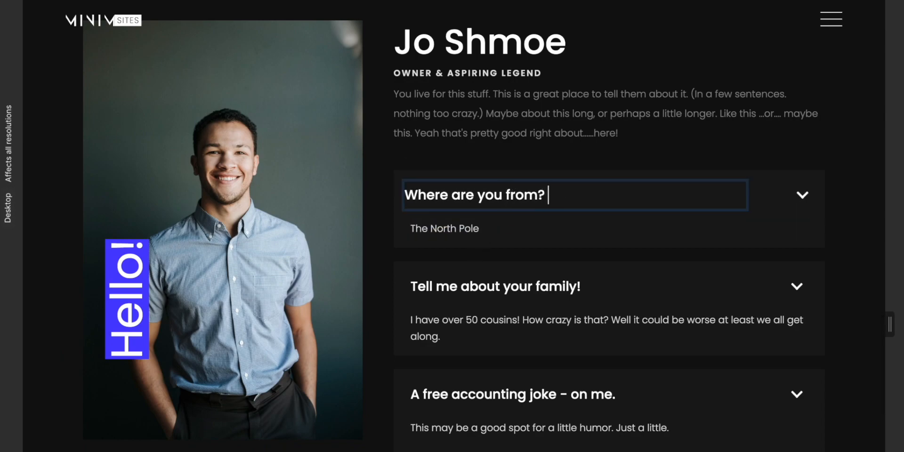
pyautogui.write('DFGdfg')
pyautogui.press('BackSpace')
pyautogui.press('BackSpace')
pyautogui.press('BackSpace')
pyautogui.press('BackSpace')
pyautogui.press('BackSpace')
pyautogui.press('BackSpace')
pyautogui.press('BackSpace')
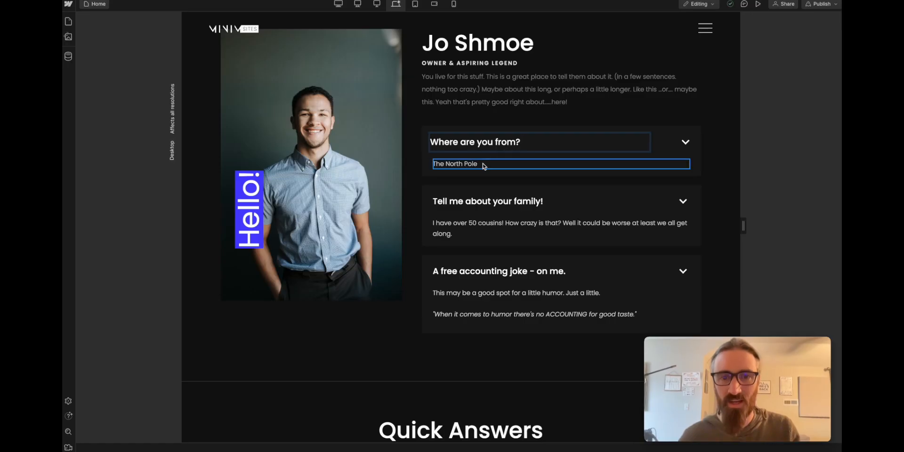
# Try replacing the answer under "Where are you from?" with "Antartic Circle?"
pyautogui.doubleClick(465, 231)
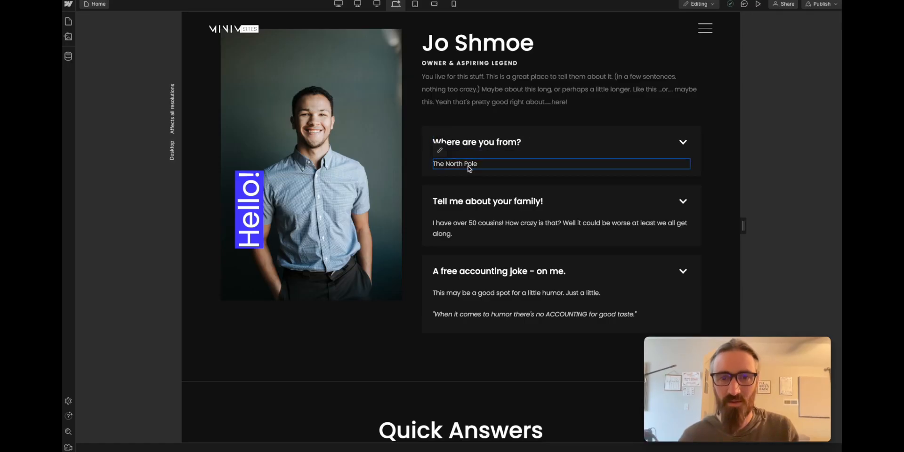
pyautogui.click(436, 230)
pyautogui.doubleClick(449, 164)
pyautogui.write('South')
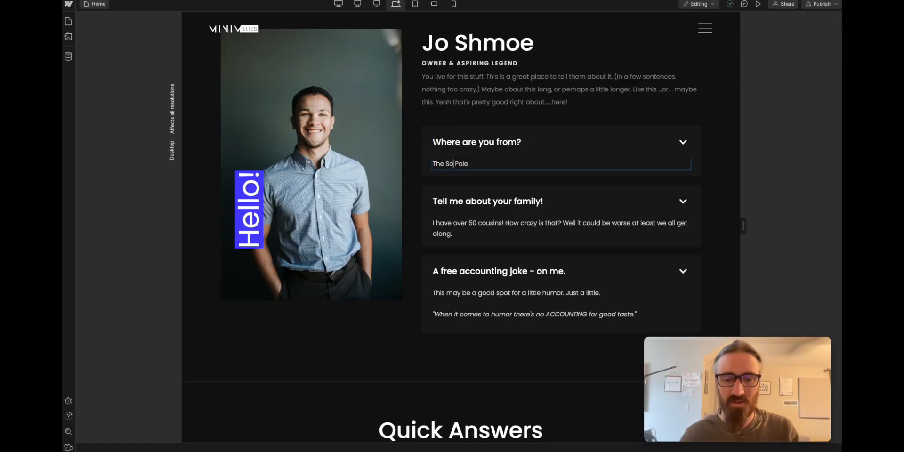
pyautogui.tripleClick(460, 163)
pyautogui.write('Antartic Circle?')
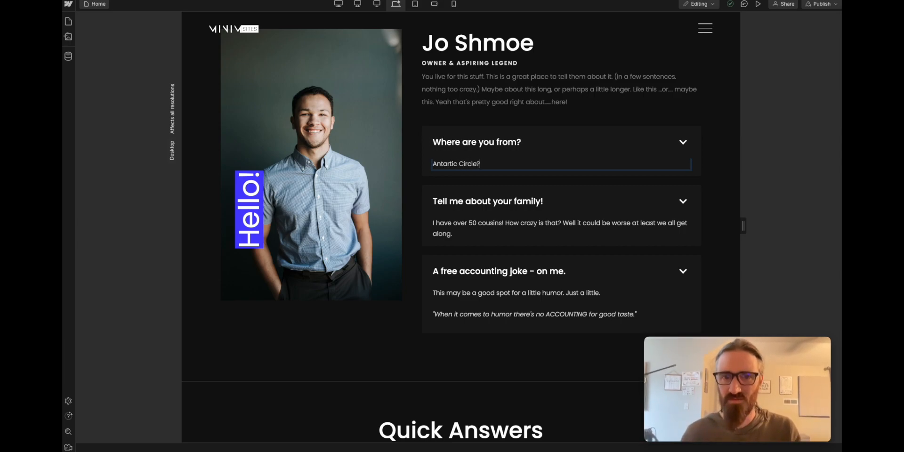
# Start retyping the "Where are you from?" answer as "Antar" and undo all edits made to that answer
pyautogui.hotkey('ctrl', 'a')
pyautogui.write('Antar')
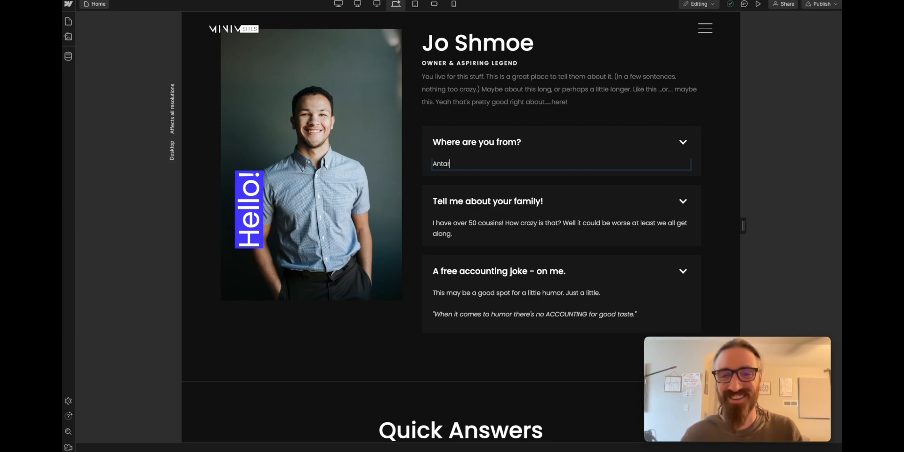
pyautogui.press('BackSpace')
pyautogui.press('BackSpace')
pyautogui.write('ar')
pyautogui.hotkey('ctrl', 'z')
pyautogui.hotkey('ctrl', 'z')
pyautogui.hotkey('ctrl', 'z')
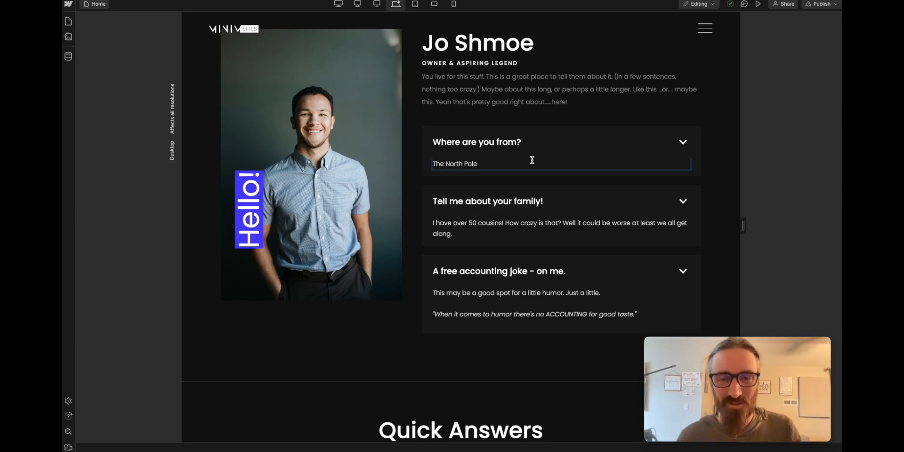
# Try replacing the owner portrait with the giraffe image from the assets, undo the swap and close the assets
pyautogui.scroll(-1, 540, 234)
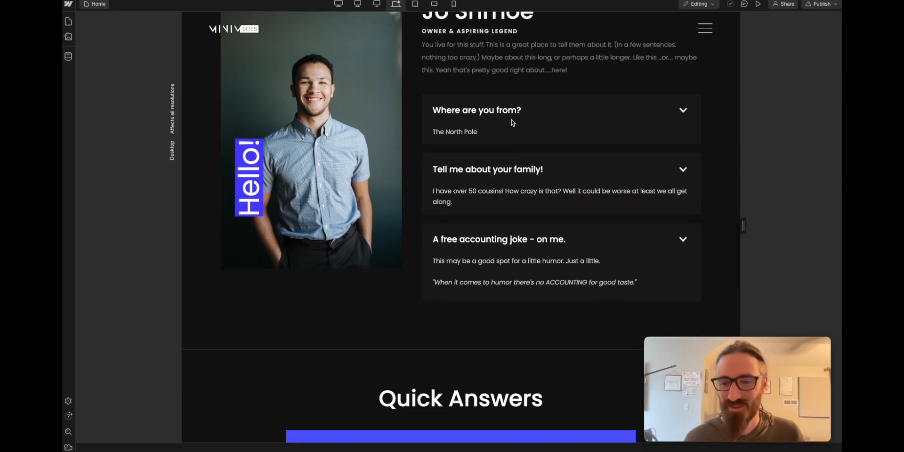
pyautogui.scroll(3, 515, 281)
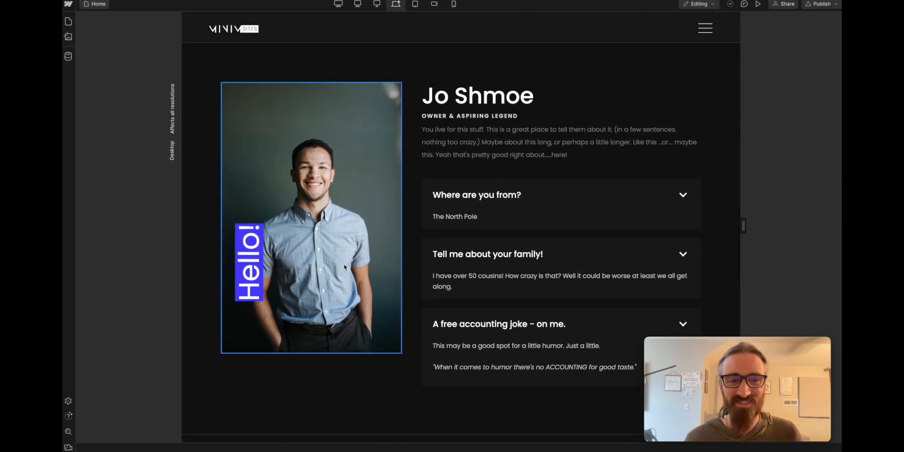
pyautogui.click(249, 245)
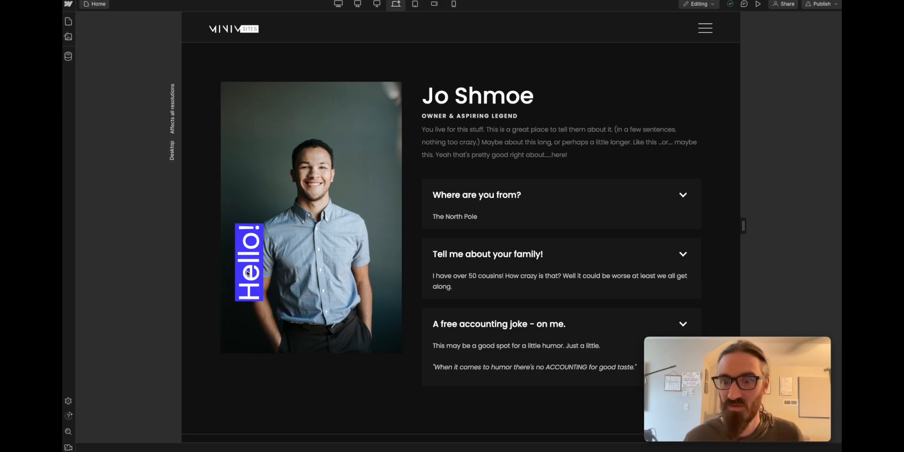
pyautogui.click(249, 240)
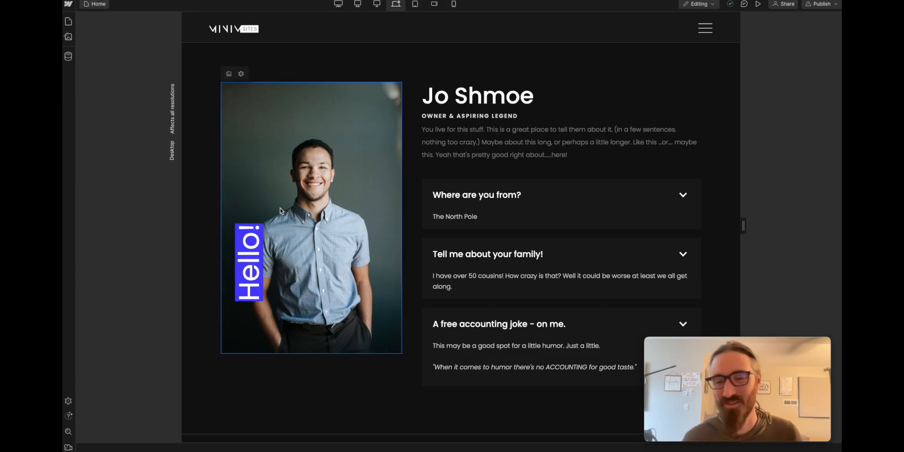
pyautogui.click(230, 74)
pyautogui.click(97, 85)
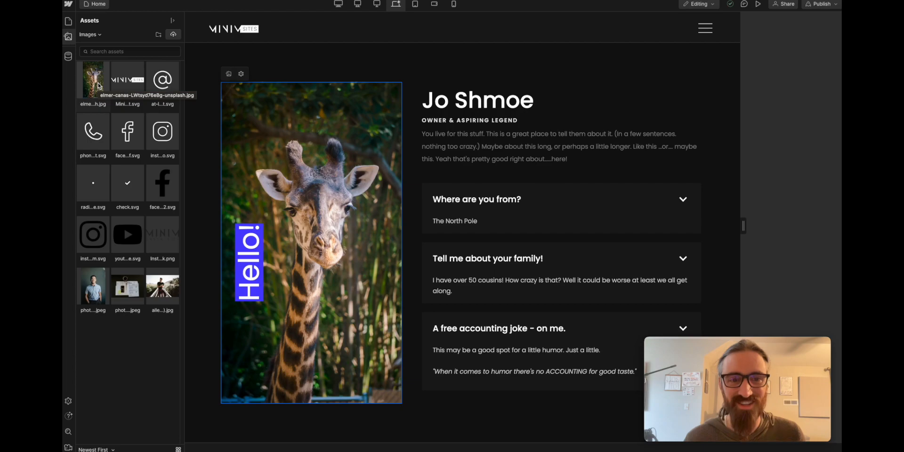
pyautogui.hotkey('ctrl', 'z')
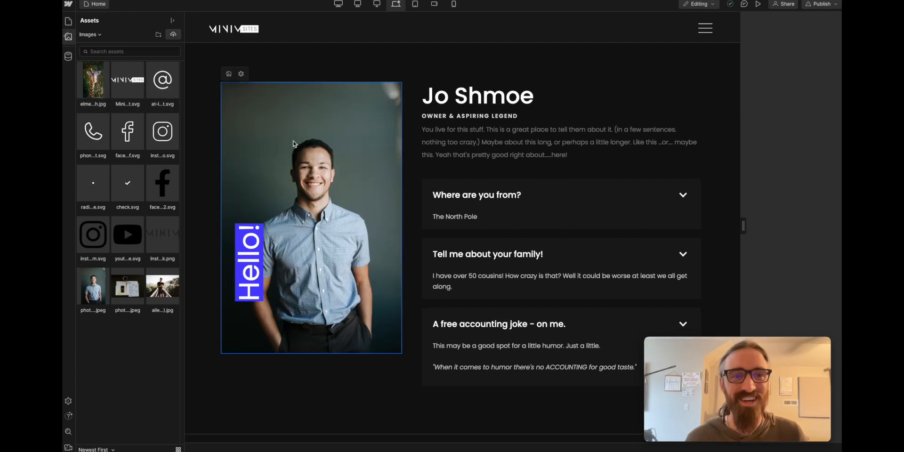
pyautogui.click(307, 77)
# Examine the "Owner & Aspiring Legend" subtitle and the biography paragraph by opening their text for editing
pyautogui.scroll(-5, 349, 263)
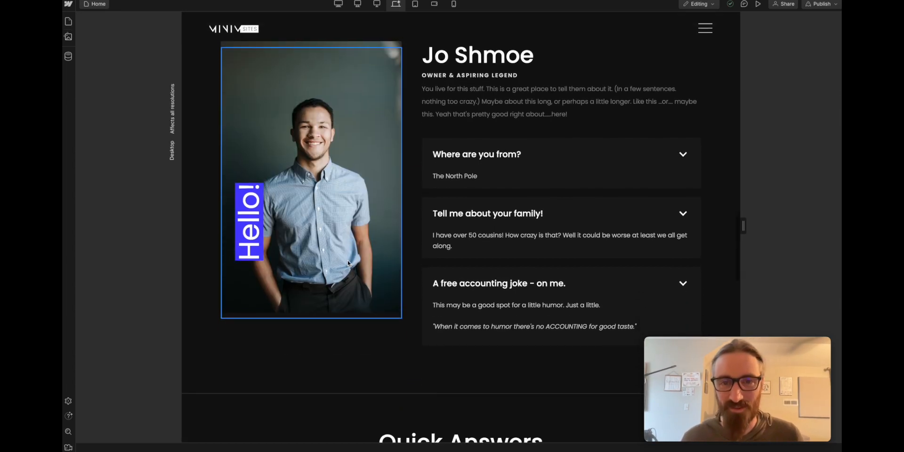
pyautogui.scroll(4, 349, 264)
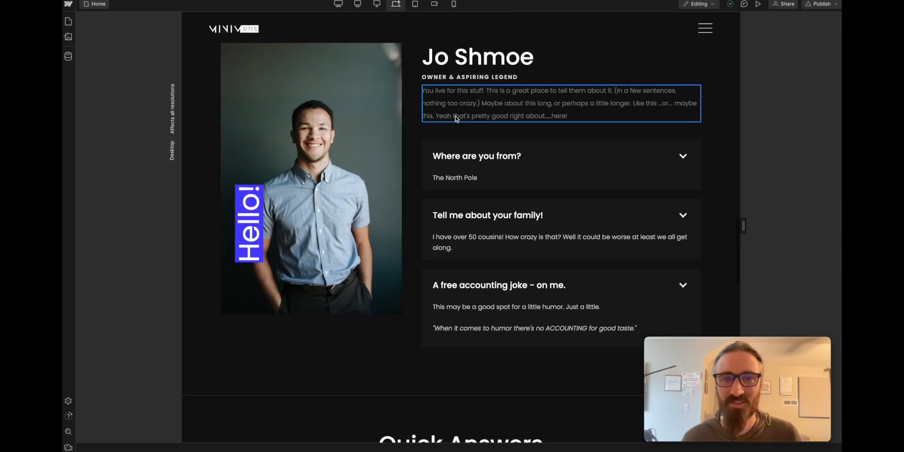
pyautogui.click(458, 79)
pyautogui.doubleClick(473, 77)
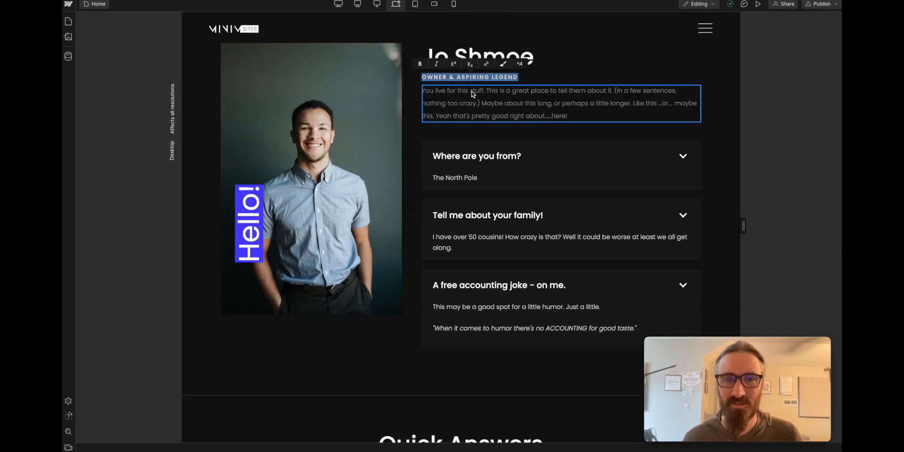
pyautogui.doubleClick(466, 103)
pyautogui.doubleClick(559, 115)
pyautogui.click(498, 113)
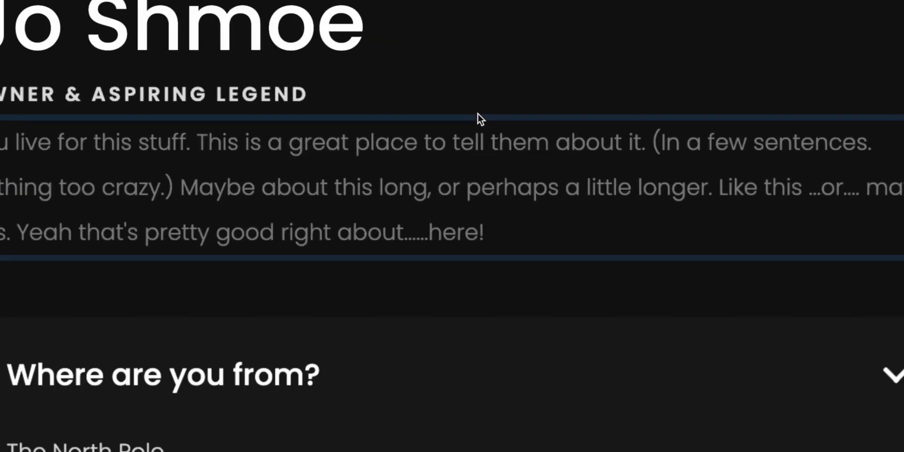
pyautogui.doubleClick(464, 111)
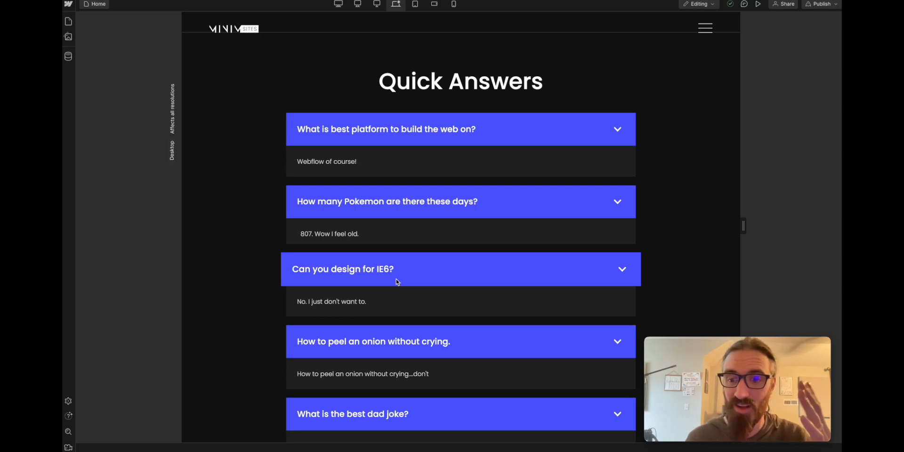
# Replace the part before the @ in the email address displayed under "Don't be shy." with the contact's first name
pyautogui.scroll(-10, 398, 281)
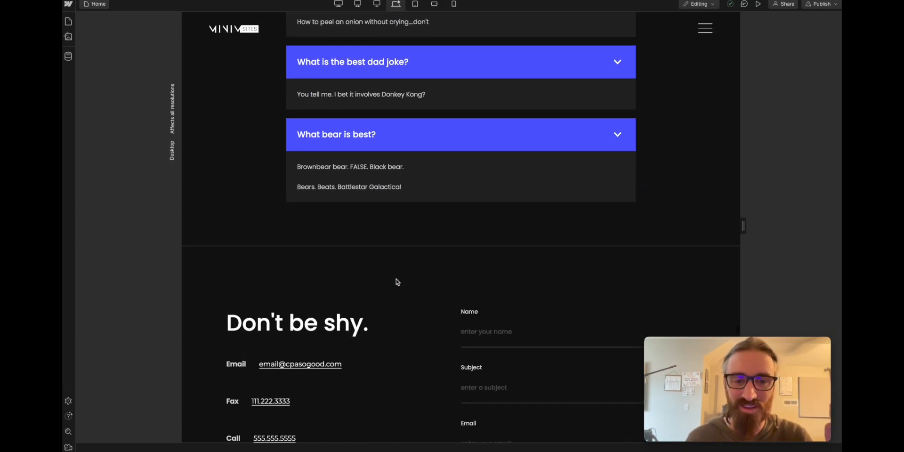
pyautogui.click(297, 180)
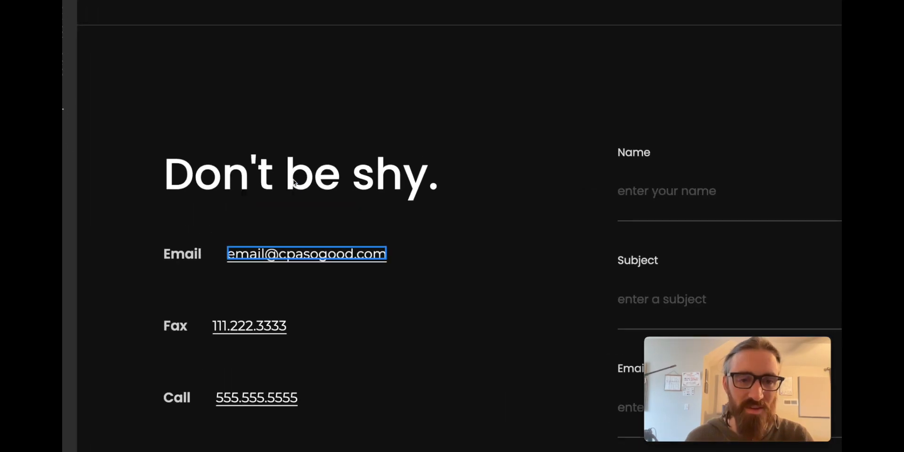
pyautogui.click(257, 257)
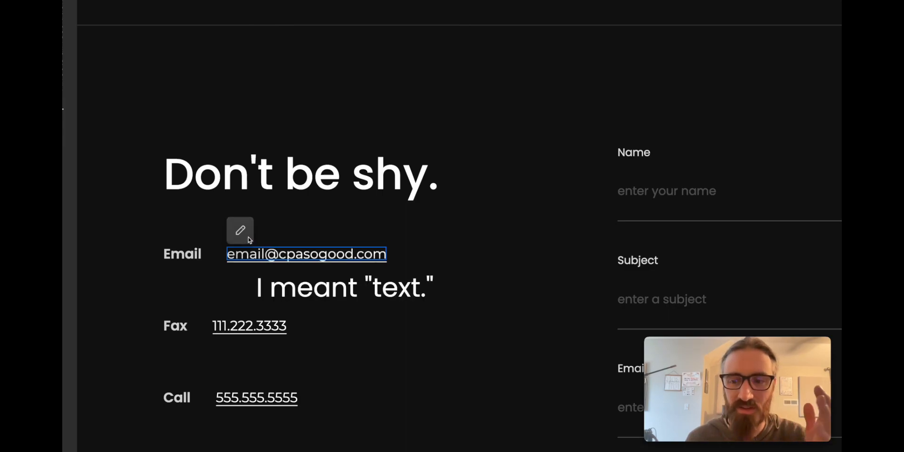
pyautogui.click(249, 239)
pyautogui.doubleClick(247, 253)
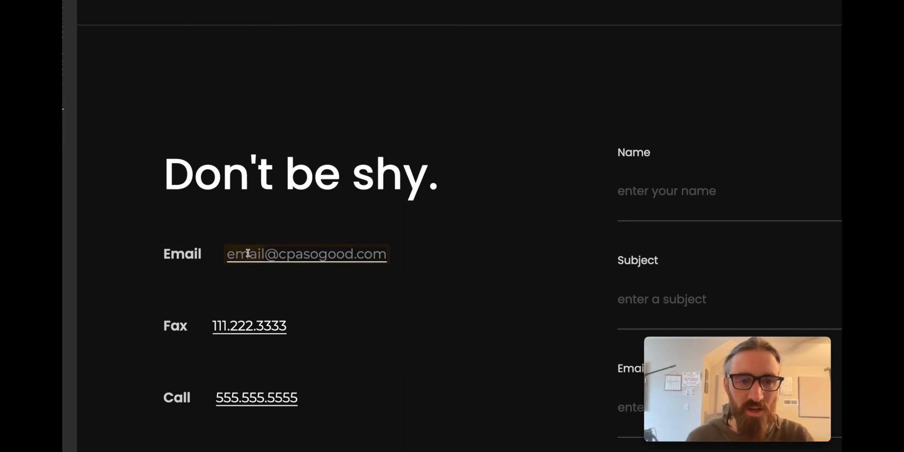
pyautogui.write('jon')
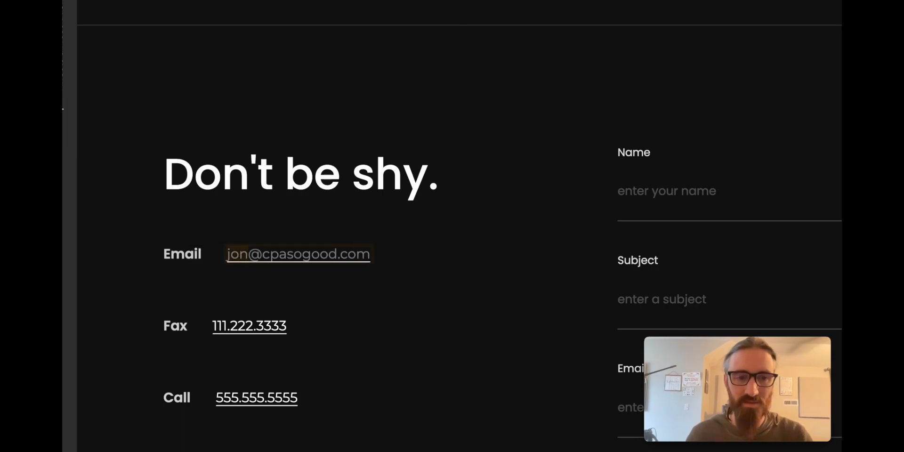
# Copy the email address displayed under "Don't be shy." and set it as the recipient in that email link's settings
pyautogui.press('super+a')
pyautogui.press('super+c')
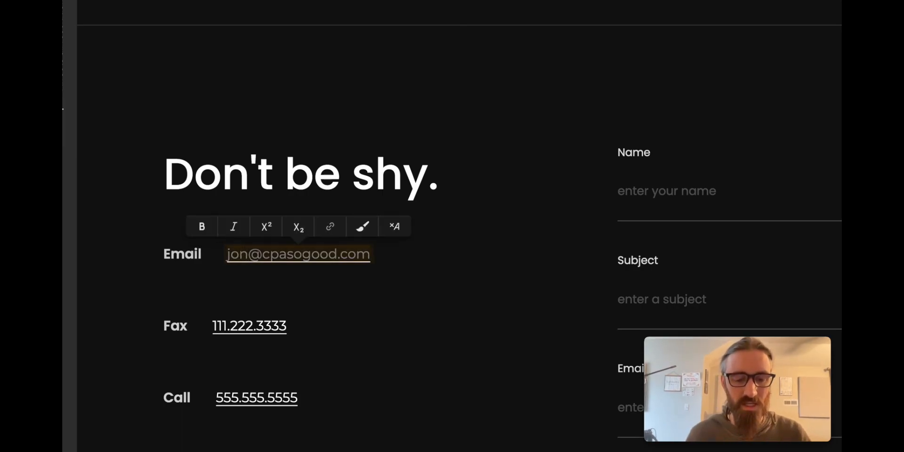
pyautogui.press('Escape')
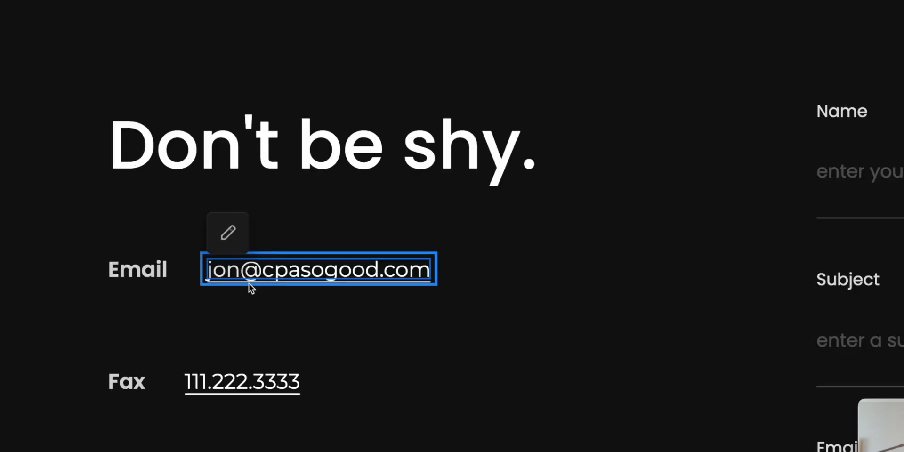
pyautogui.click(249, 284)
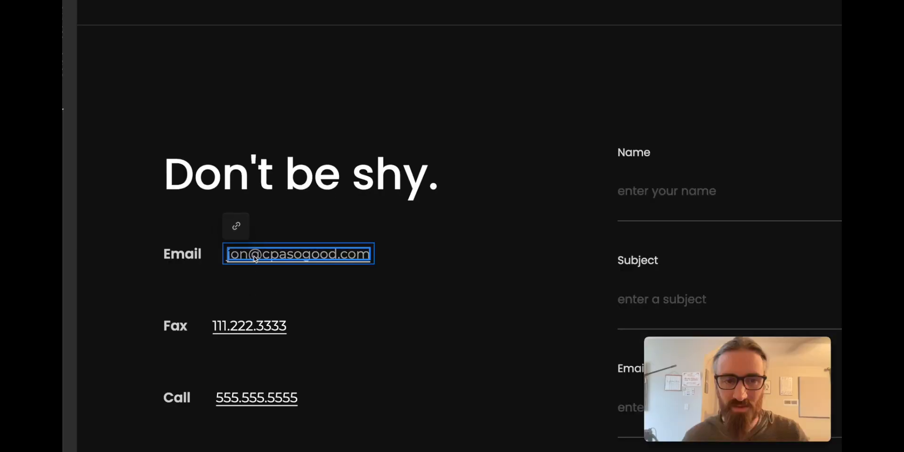
pyautogui.click(236, 226)
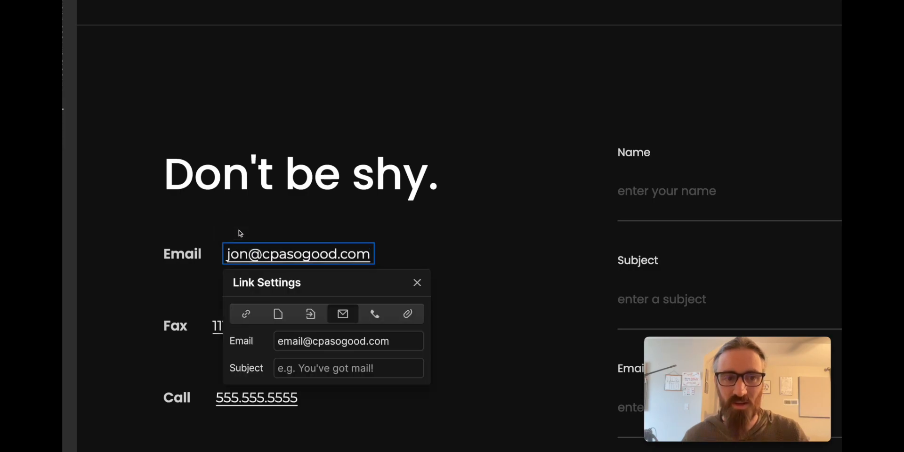
pyautogui.click(313, 337)
pyautogui.press('super+a')
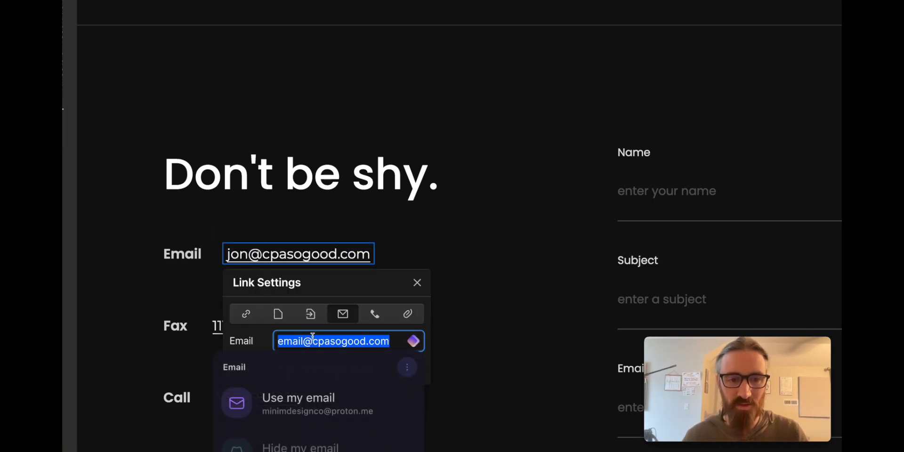
pyautogui.press('super+v')
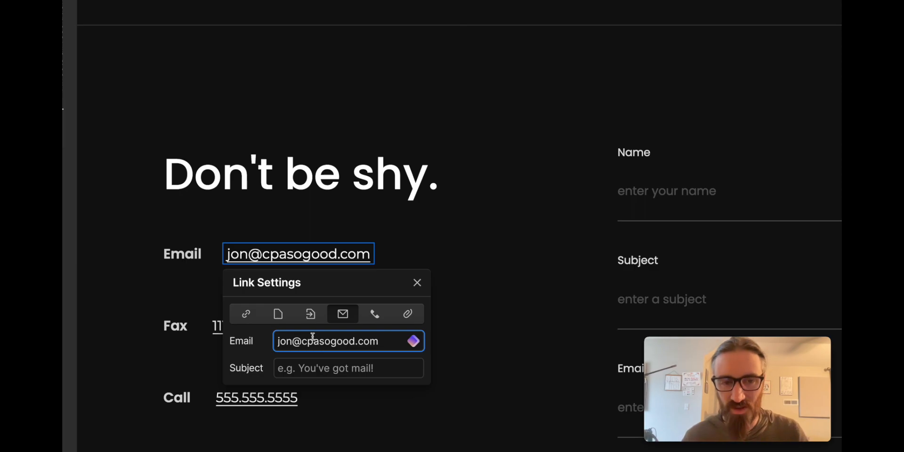
pyautogui.click(417, 283)
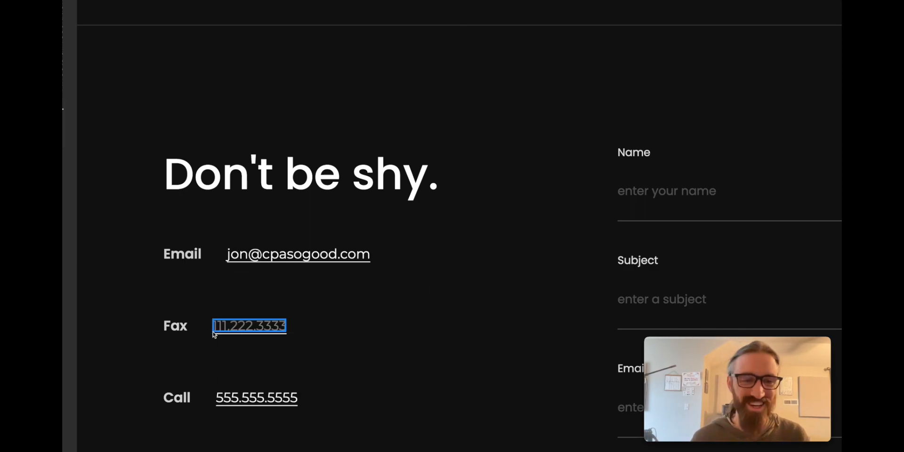
# Examine the Fax label and the fax number link in the contact section by selecting them
pyautogui.click(210, 332)
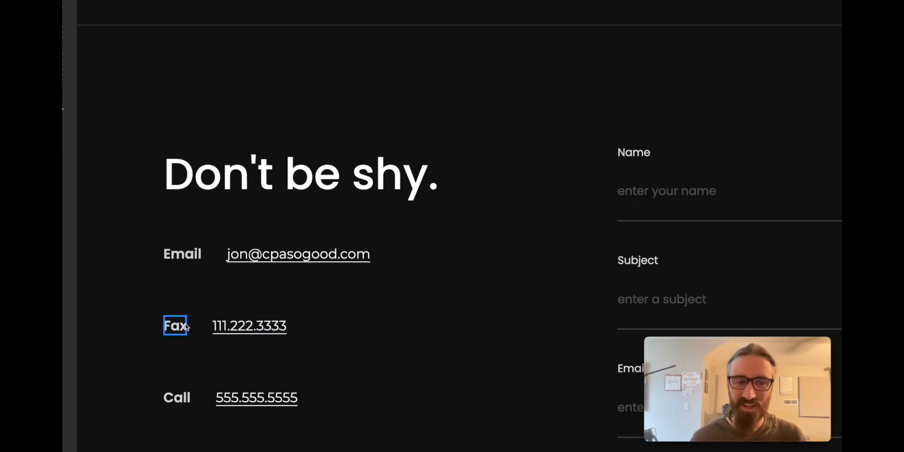
pyautogui.moveTo(178, 327)
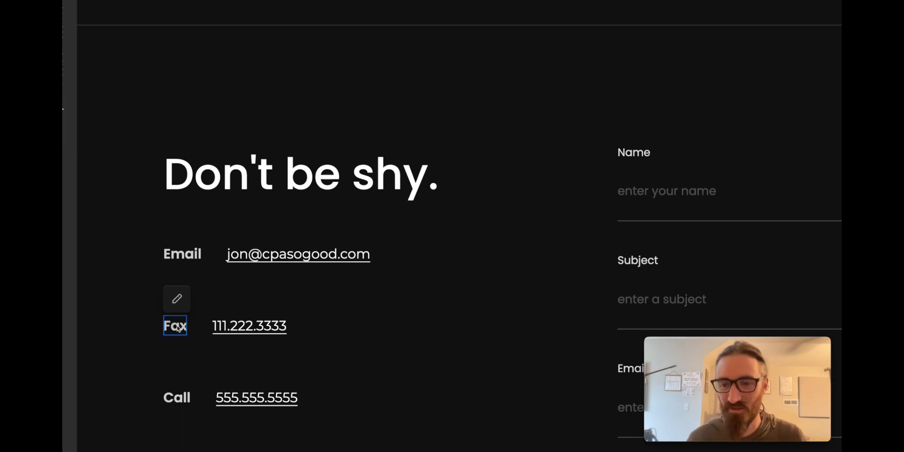
pyautogui.click(218, 326)
pyautogui.click(218, 325)
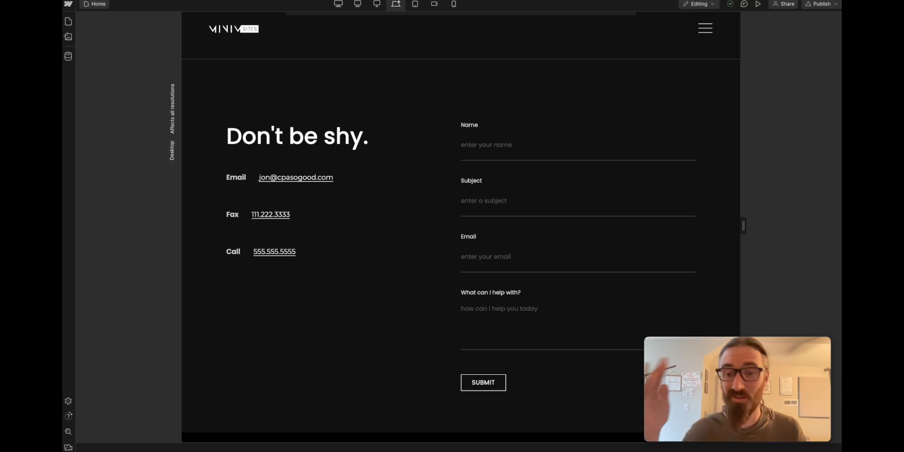
# Examine the URL settings of the footer's YouTube and Facebook icon links
pyautogui.scroll(-3, 386, 282)
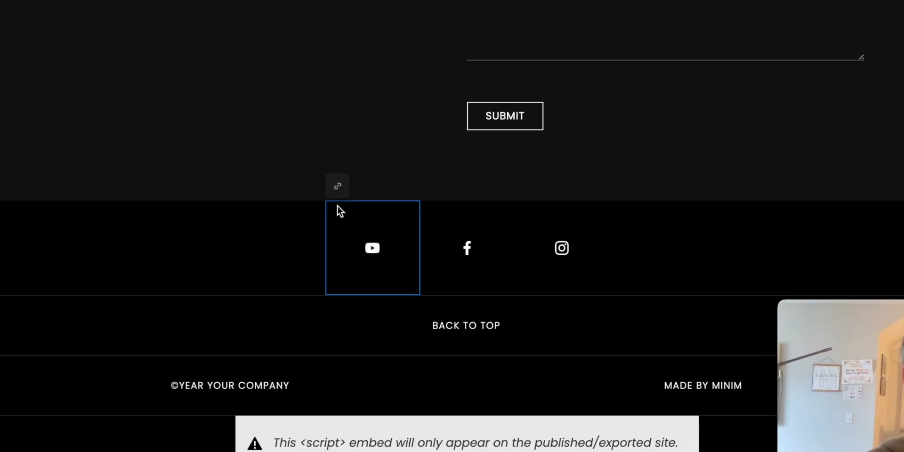
pyautogui.click(384, 270)
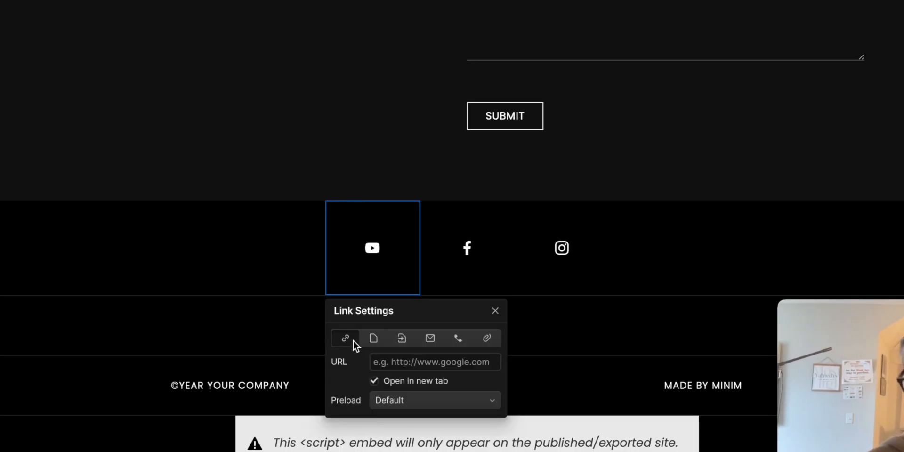
pyautogui.click(402, 363)
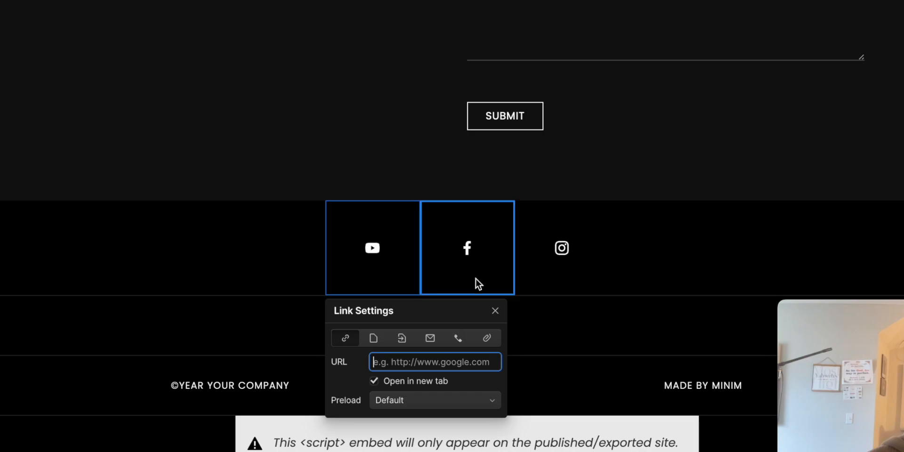
pyautogui.click(440, 265)
pyautogui.click(432, 186)
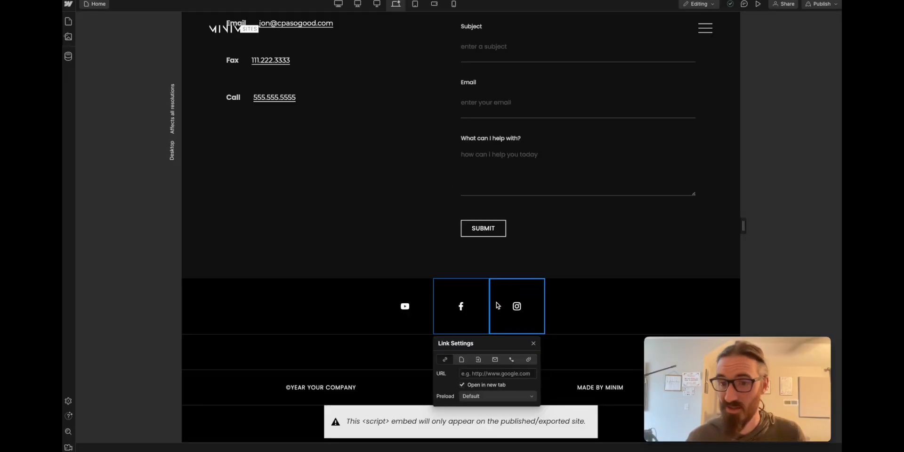
pyautogui.click(497, 306)
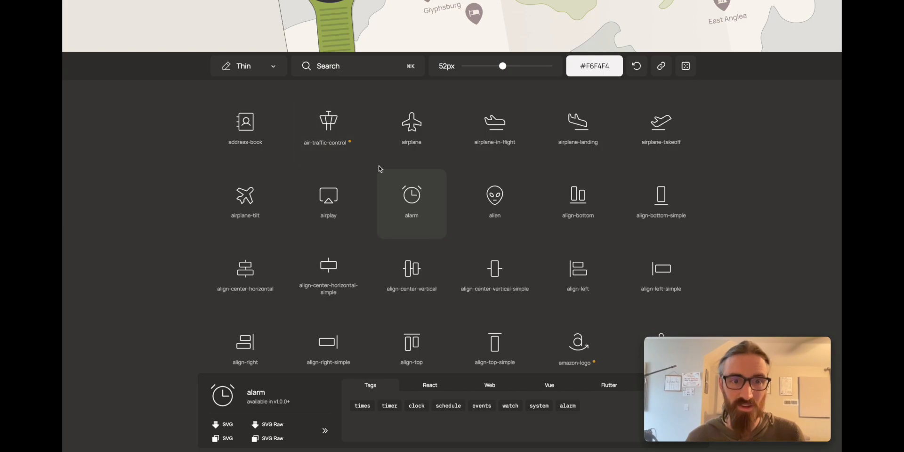
# Switch to the icon library website and search it for "linked"
pyautogui.click(369, 62)
pyautogui.write('linked')
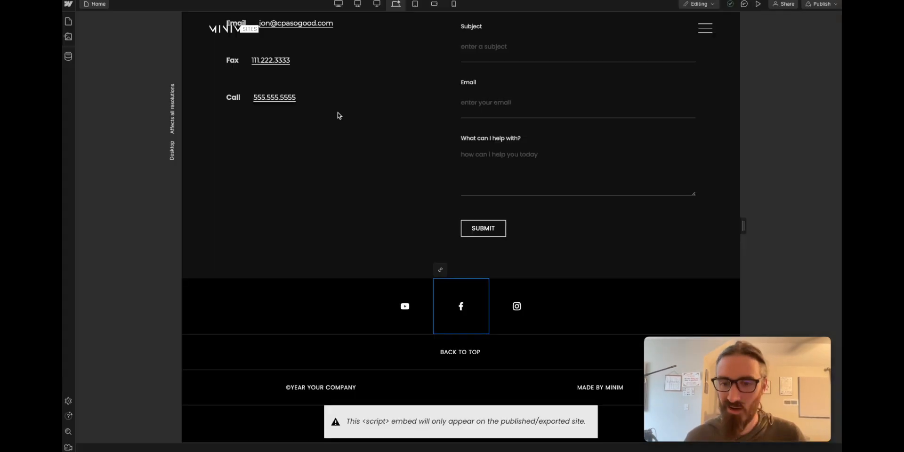
# Return to Webflow, open the Forms section of the site settings and set the notification sender name to "Webflow"
pyautogui.scroll(3, 337, 115)
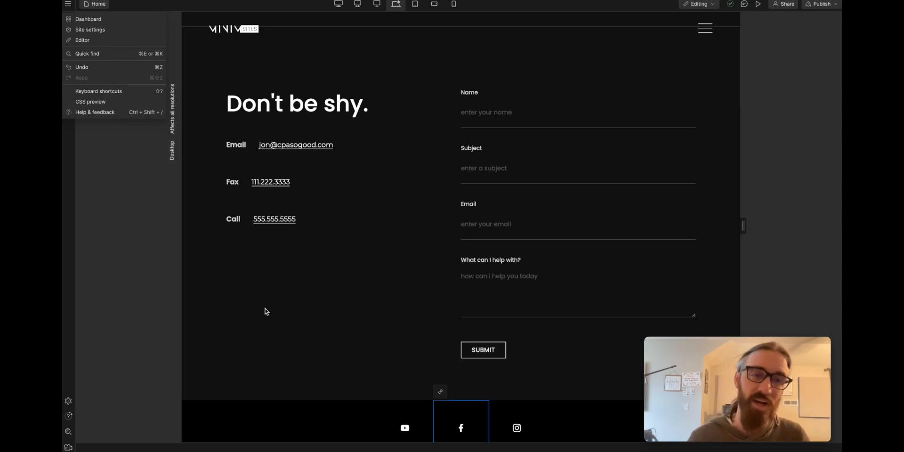
pyautogui.click(86, 33)
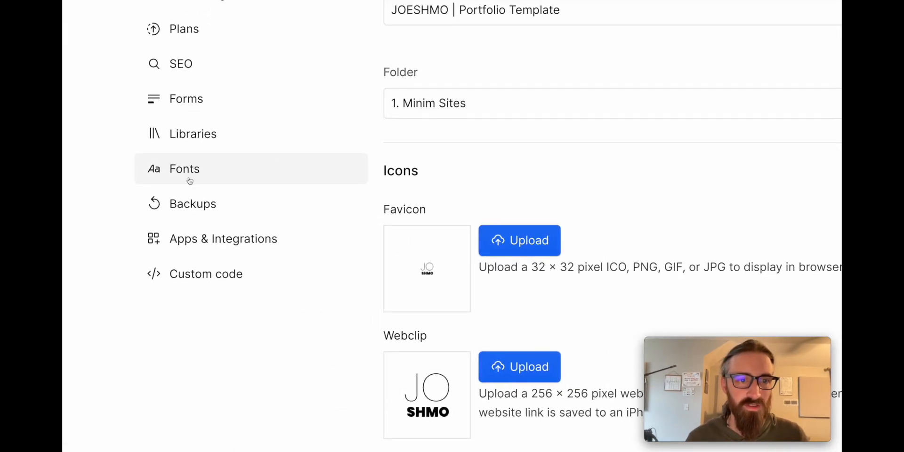
pyautogui.click(189, 105)
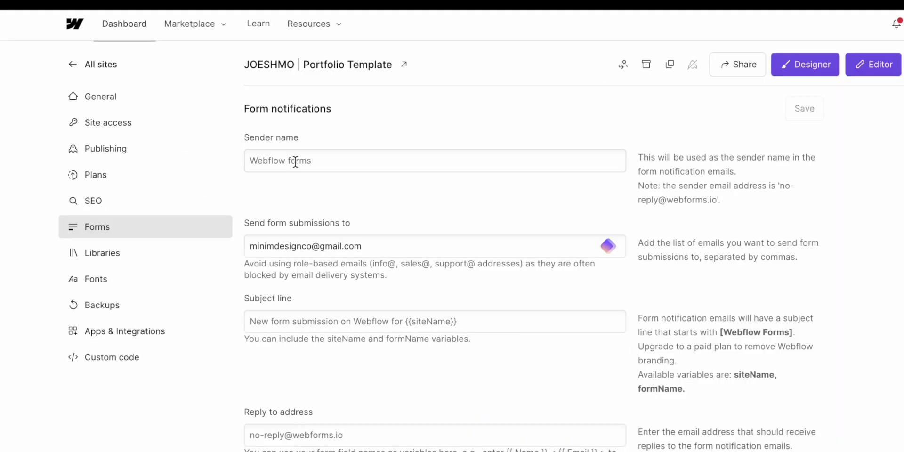
pyautogui.click(295, 162)
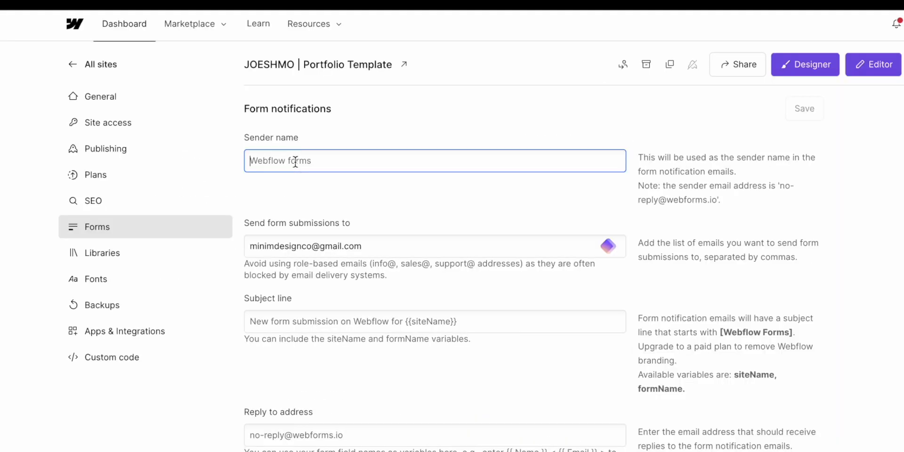
pyautogui.write('Webflow')
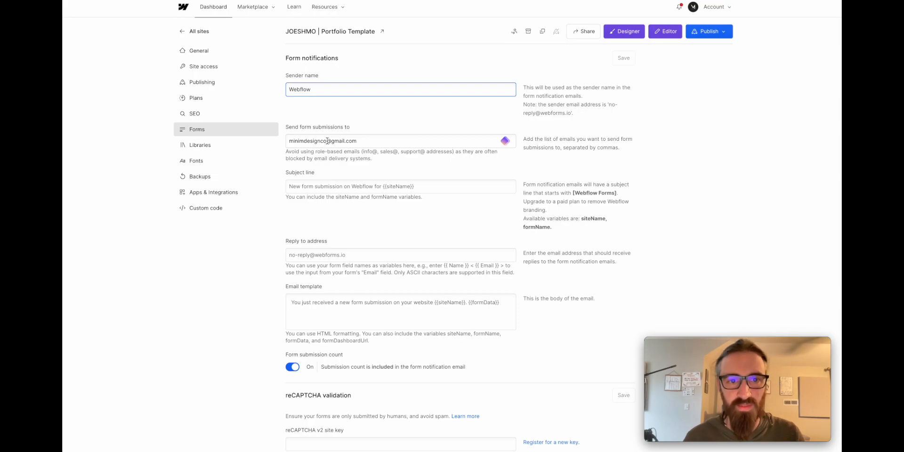
# Add the contact's copied email address as a second, comma-separated recipient of the form submissions
pyautogui.tripleClick(329, 142)
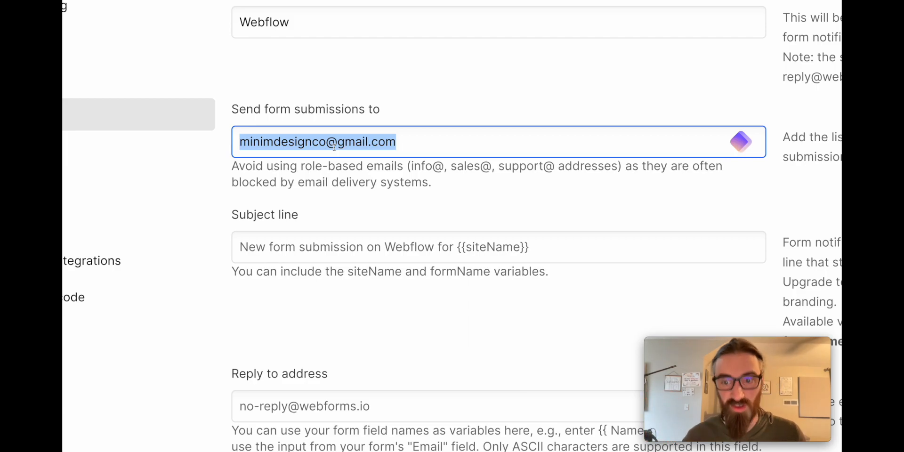
pyautogui.click(414, 141)
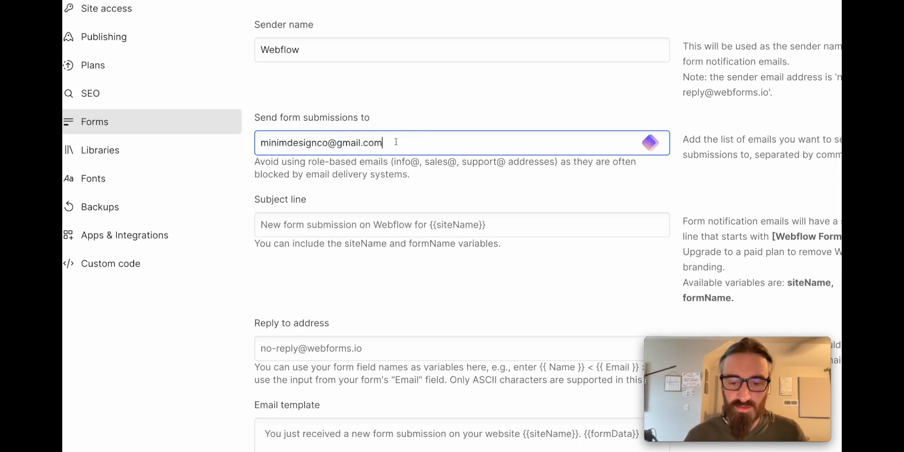
pyautogui.write(',')
pyautogui.press('super+v')
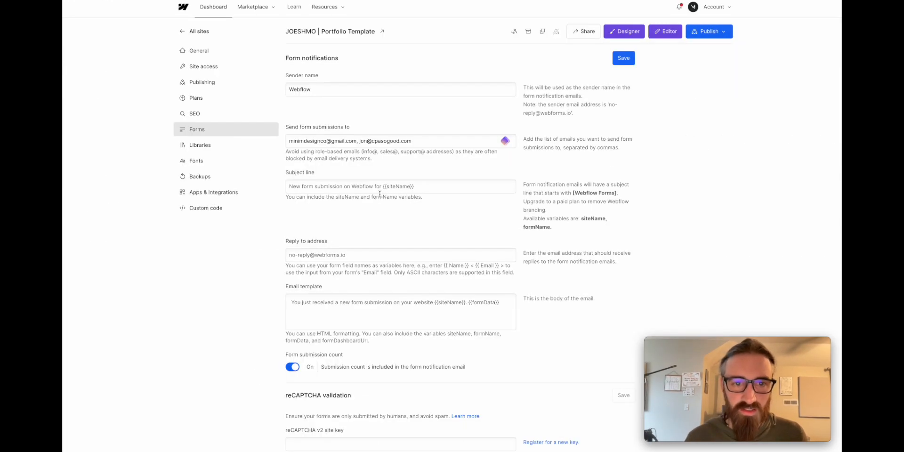
# Try "I got it! NEW WORK!" as the form notification subject line and clear it again
pyautogui.click(359, 188)
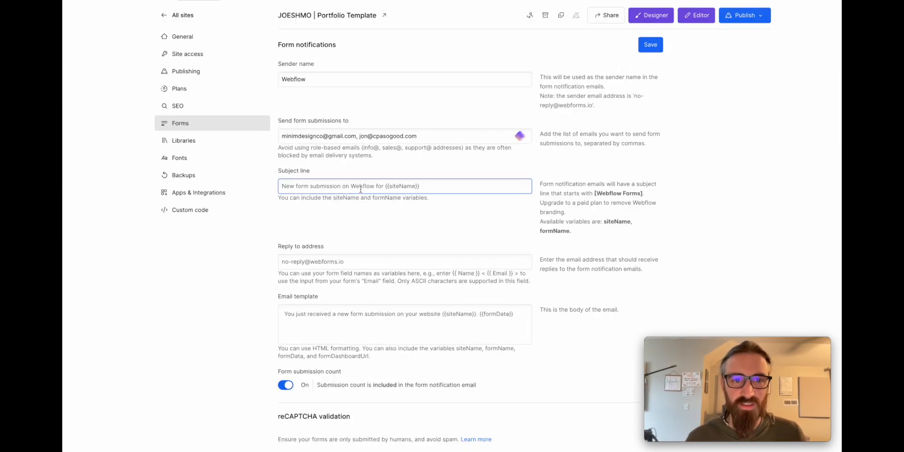
pyautogui.write('I got it! NEW WORK!')
pyautogui.tripleClick(303, 177)
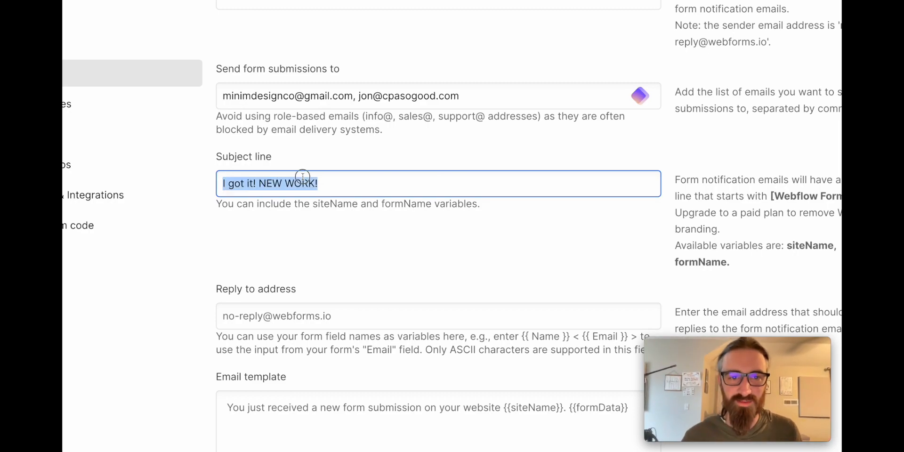
pyautogui.press('BackSpace')
# Examine the reply-to address, email template, spam filtering and contact form submission data in the Forms settings
pyautogui.scroll(-2, 324, 198)
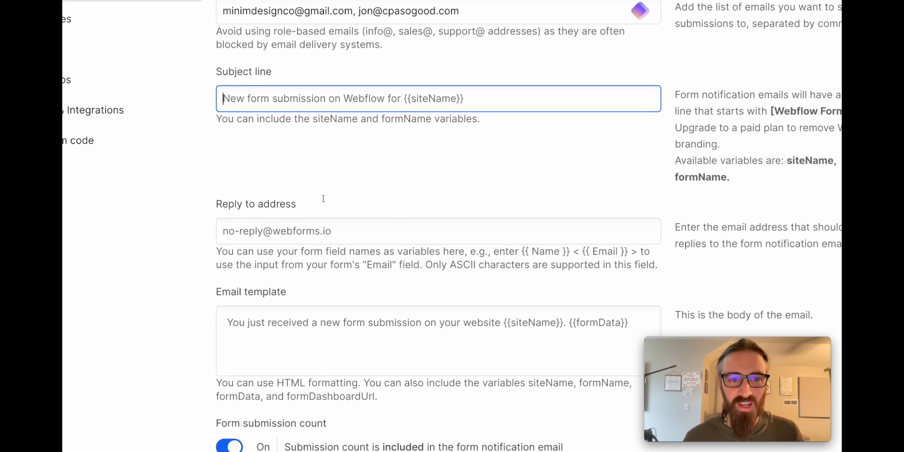
pyautogui.click(294, 212)
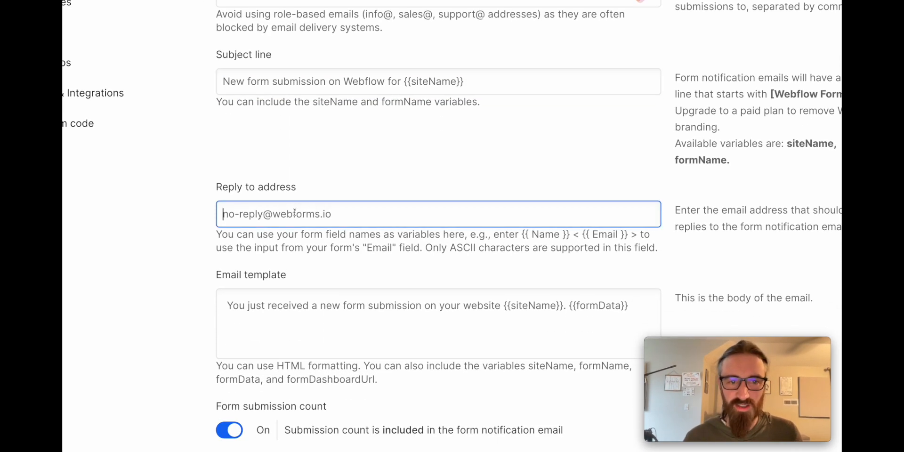
pyautogui.scroll(-2, 327, 229)
pyautogui.click(326, 225)
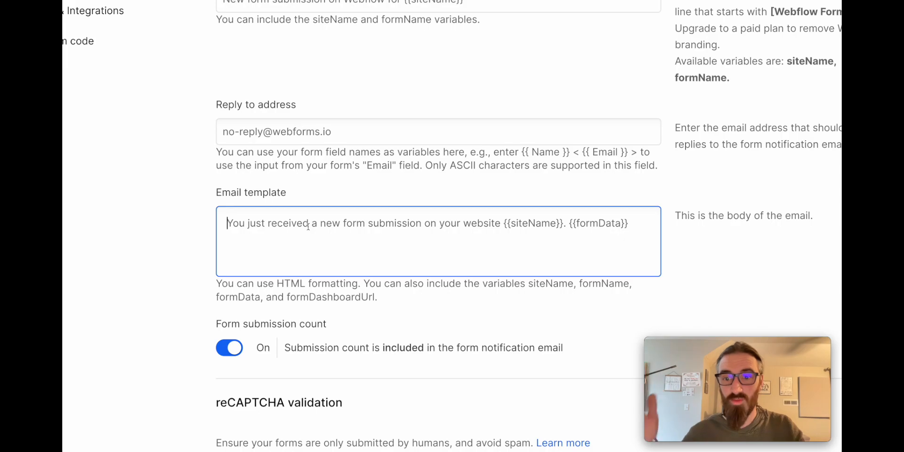
pyautogui.scroll(-10, 359, 299)
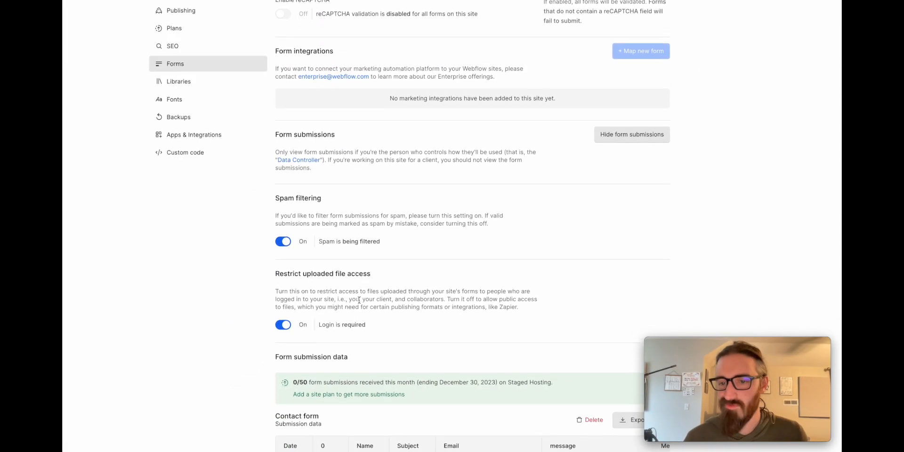
pyautogui.scroll(-3, 359, 300)
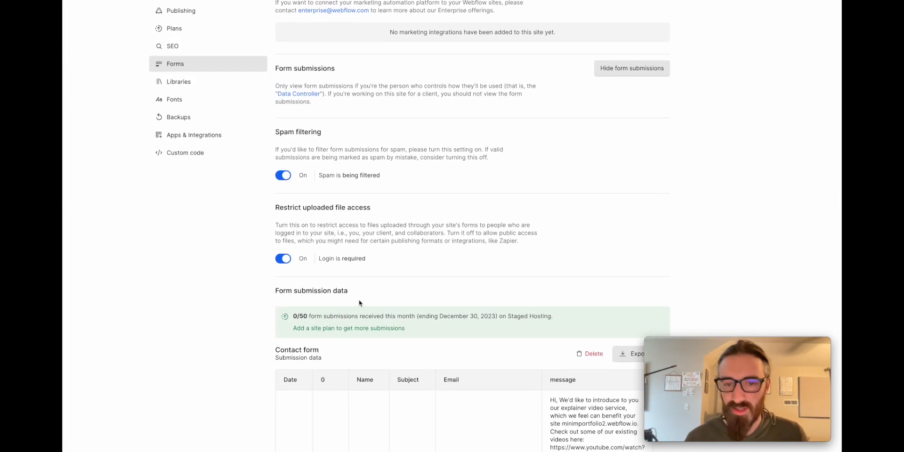
pyautogui.scroll(-6, 359, 303)
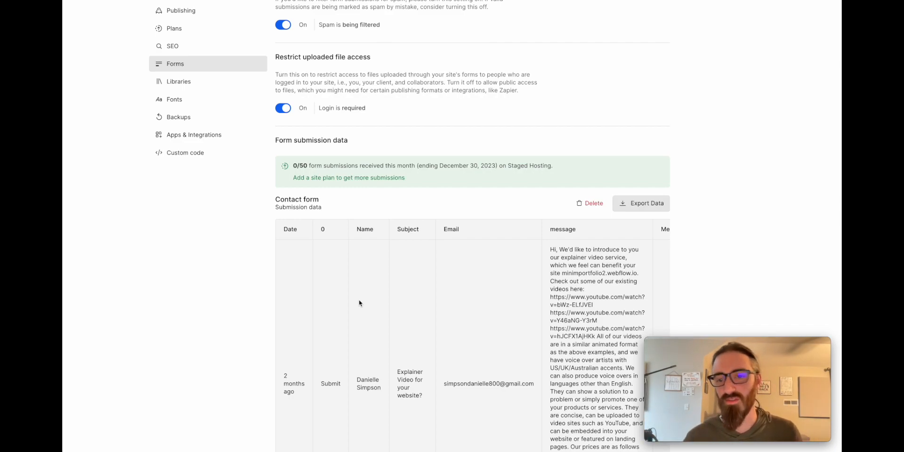
pyautogui.scroll(-2, 359, 303)
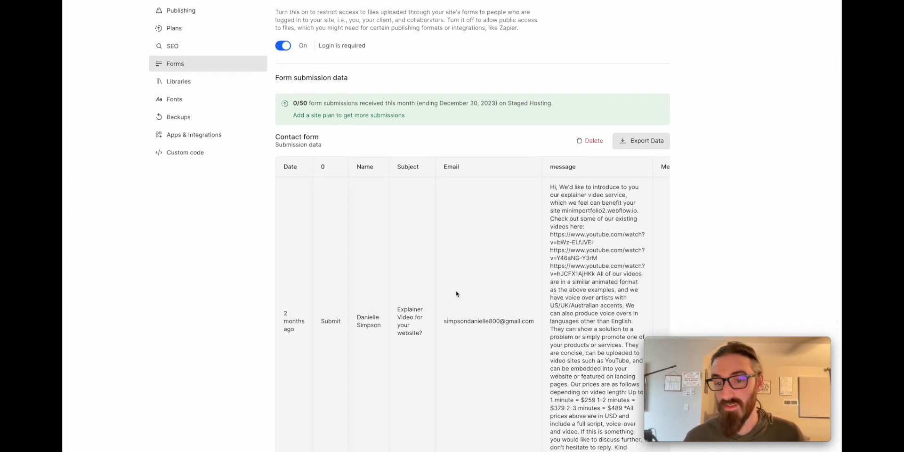
pyautogui.scroll(15, 456, 294)
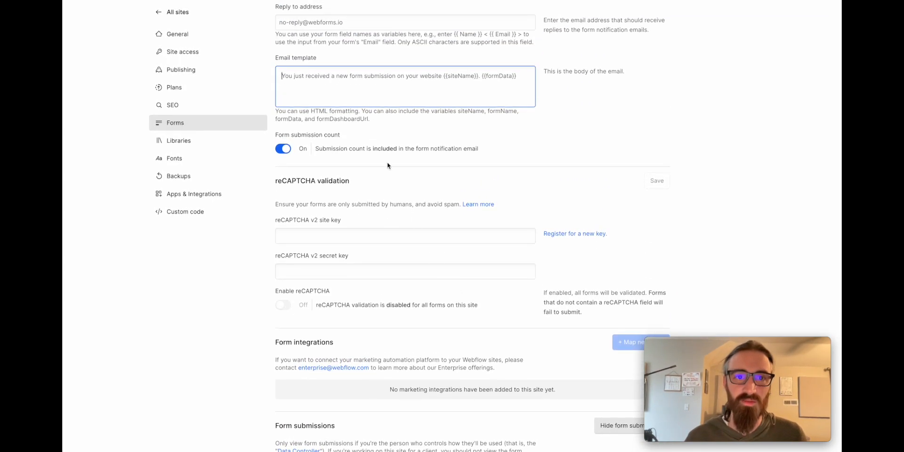
pyautogui.scroll(6, 388, 165)
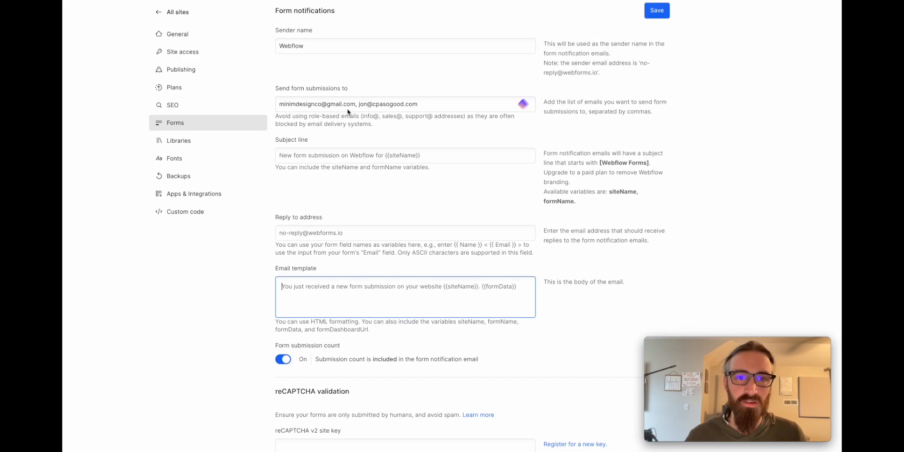
pyautogui.doubleClick(334, 104)
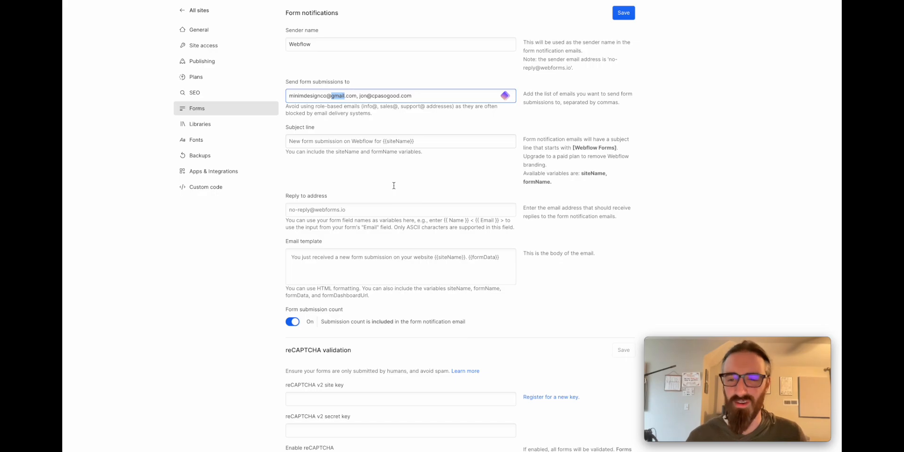
pyautogui.scroll(-15, 394, 185)
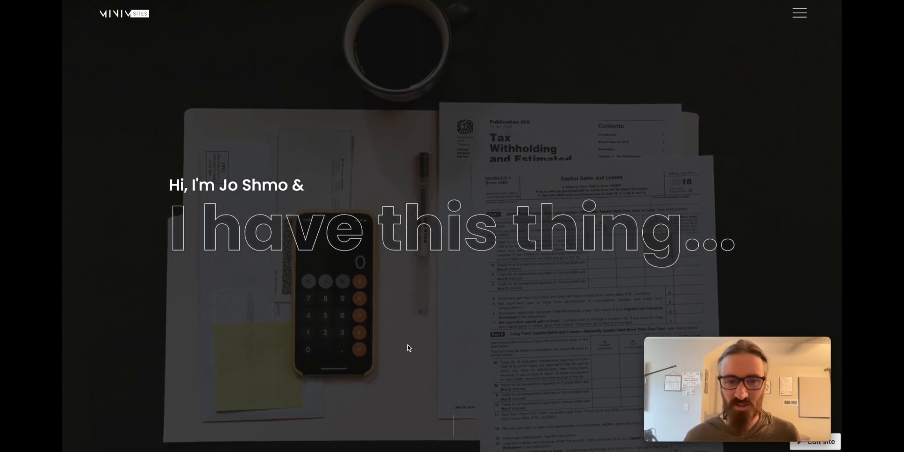
# Switch to the published site and examine its intro, services, experience, owner profile, Quick Answers and contact form sections
pyautogui.scroll(-2, 409, 348)
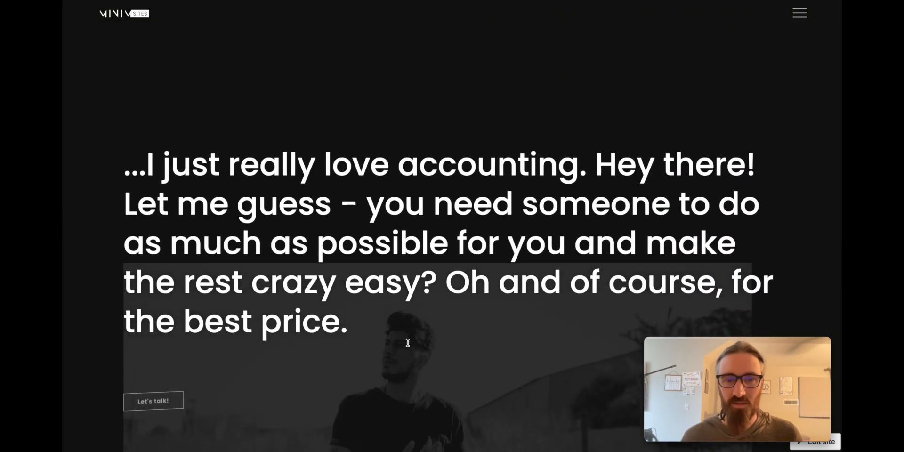
pyautogui.scroll(-1, 408, 344)
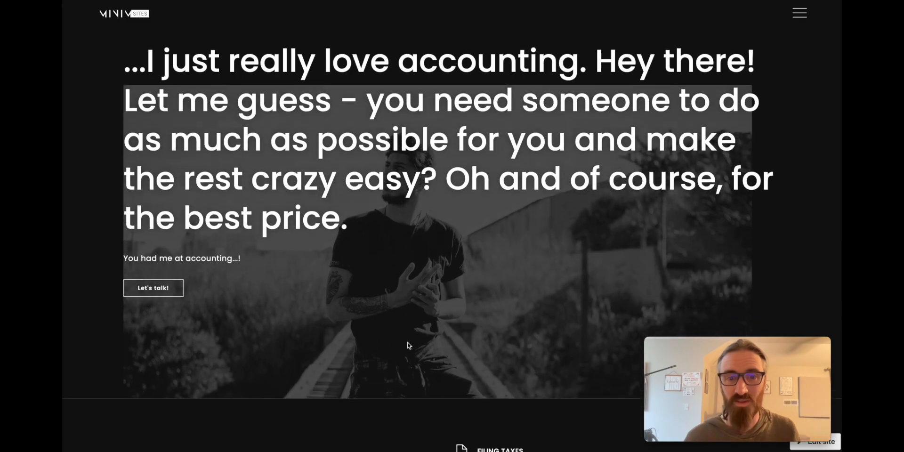
pyautogui.scroll(-1, 409, 345)
pyautogui.scroll(2, 414, 366)
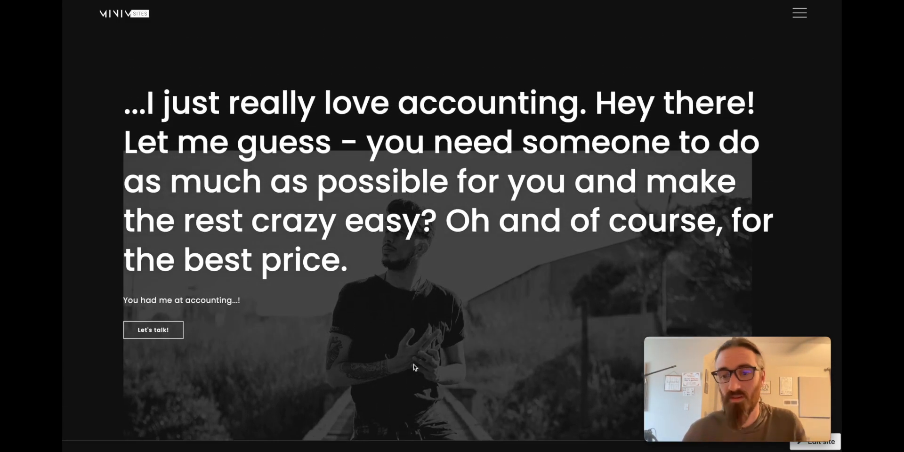
pyautogui.scroll(-10, 414, 367)
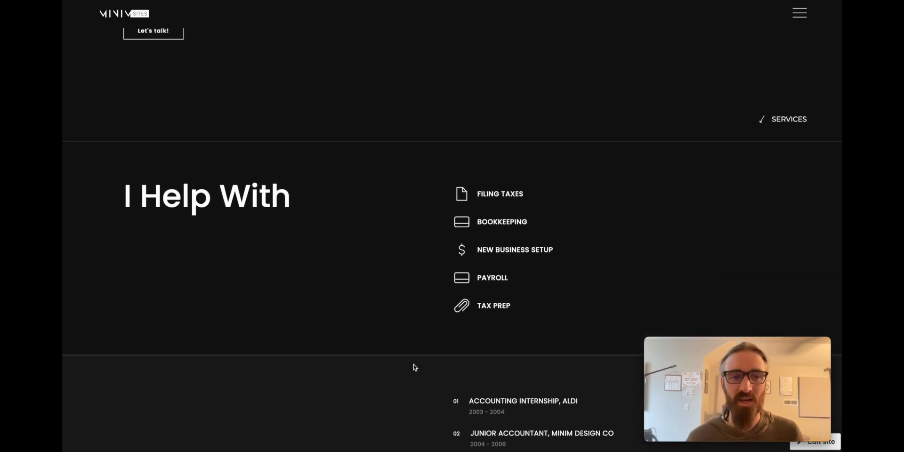
pyautogui.scroll(-5, 413, 367)
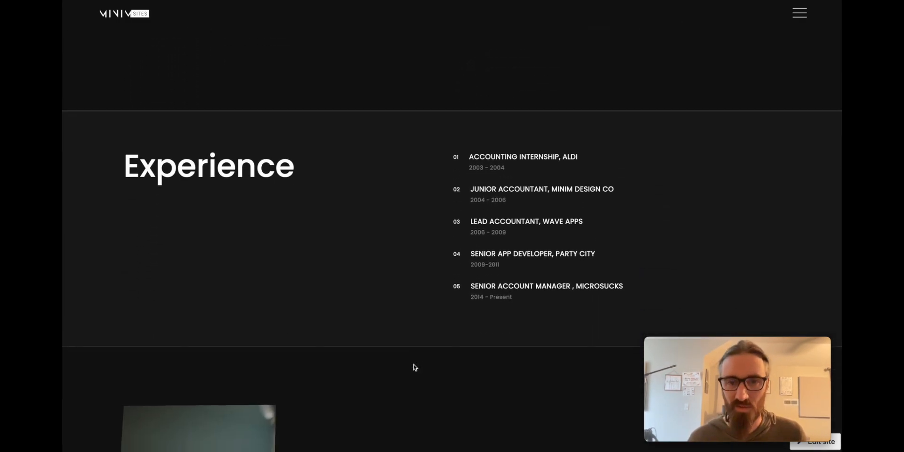
pyautogui.scroll(-7, 456, 317)
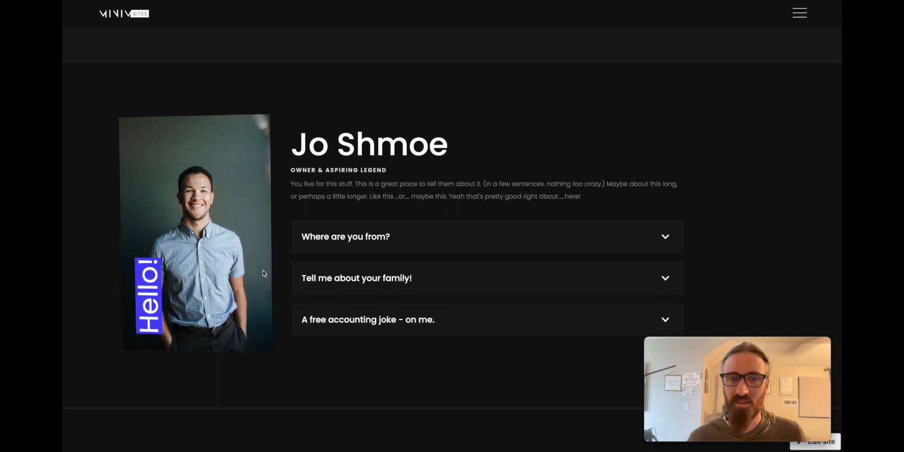
pyautogui.scroll(-7, 495, 358)
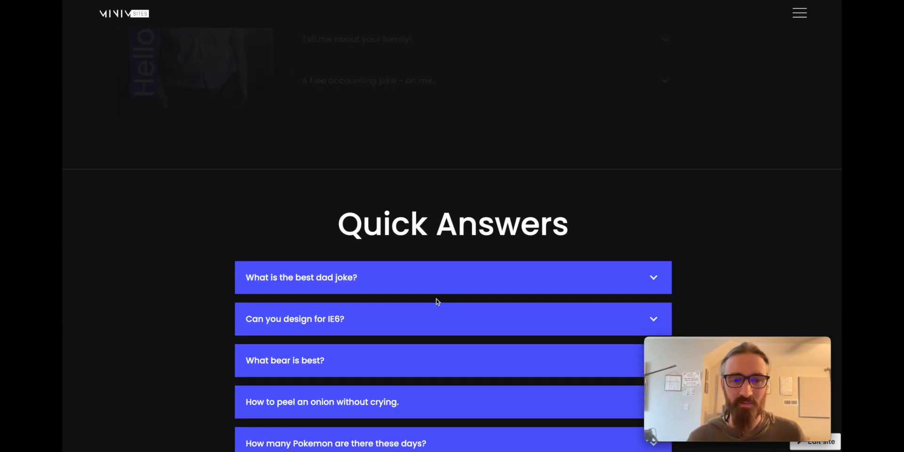
pyautogui.scroll(-2, 445, 243)
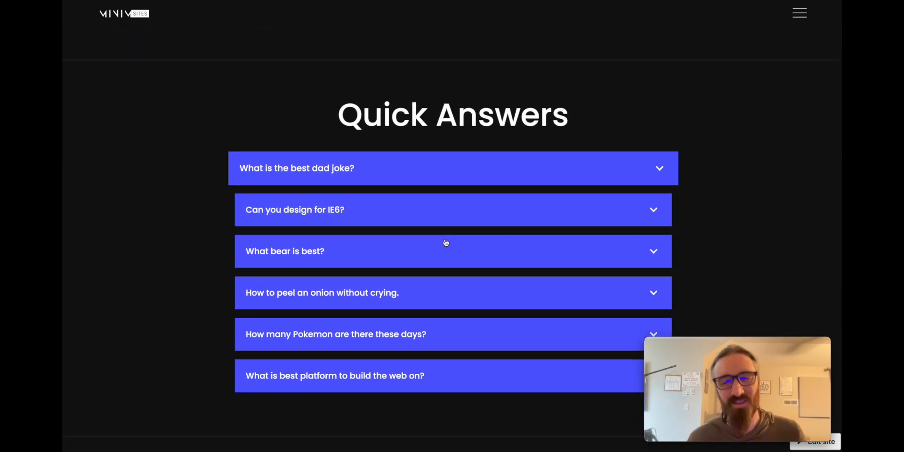
pyautogui.scroll(-9, 446, 243)
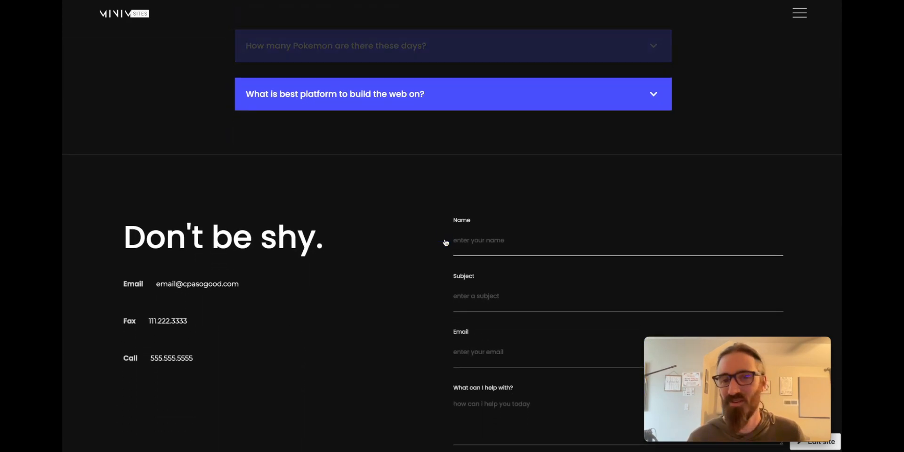
pyautogui.click(479, 164)
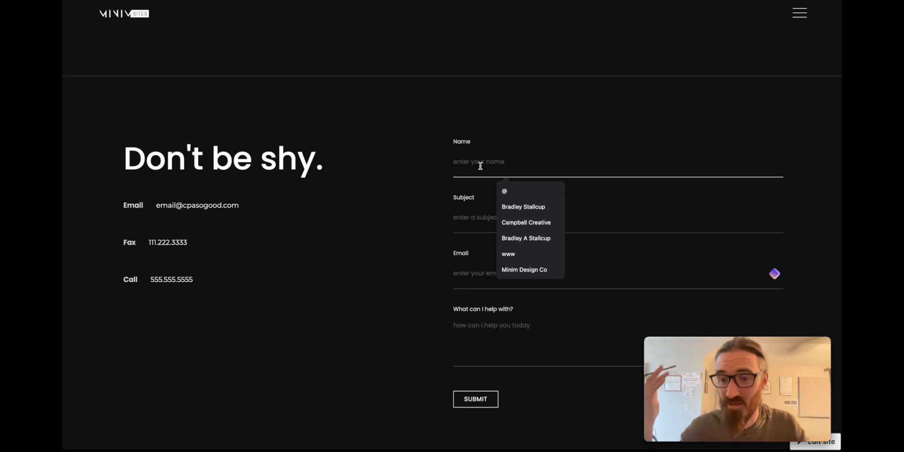
pyautogui.click(416, 217)
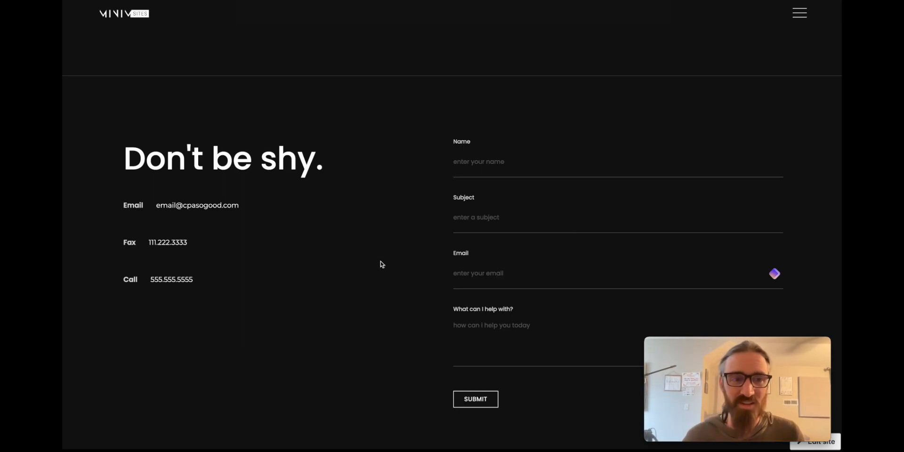
pyautogui.scroll(-3, 373, 318)
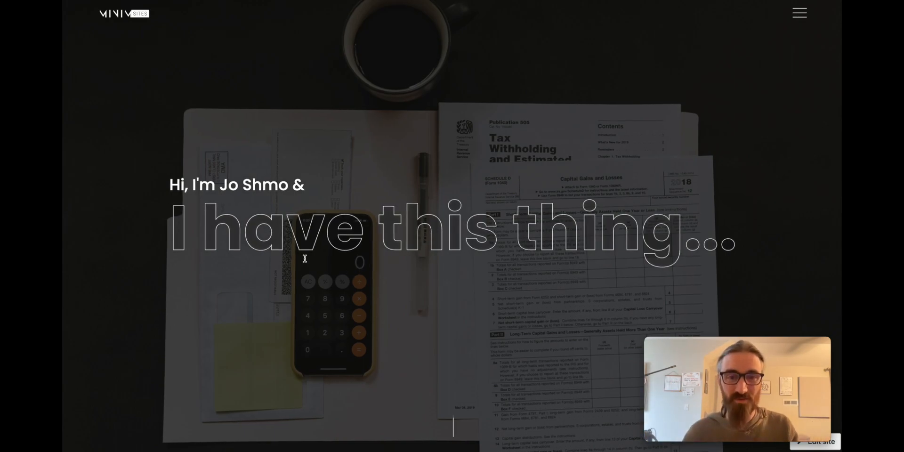
pyautogui.moveTo(473, 235); pyautogui.dragTo(247, 264)
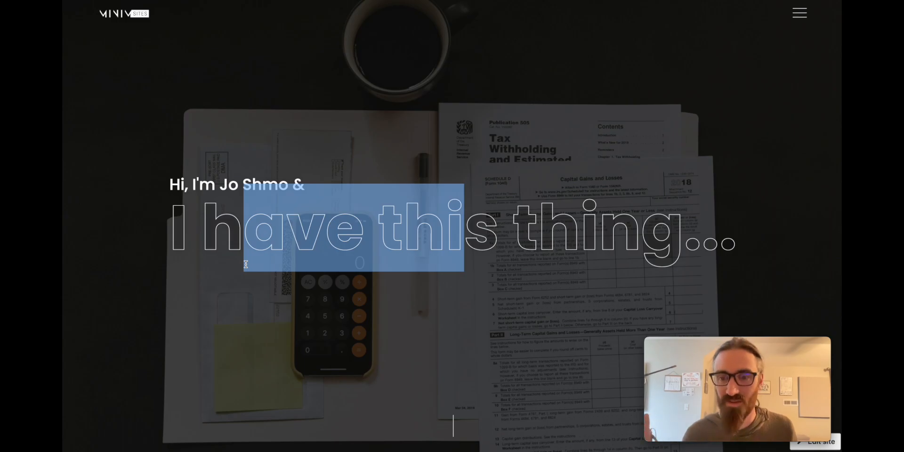
pyautogui.tripleClick(461, 237)
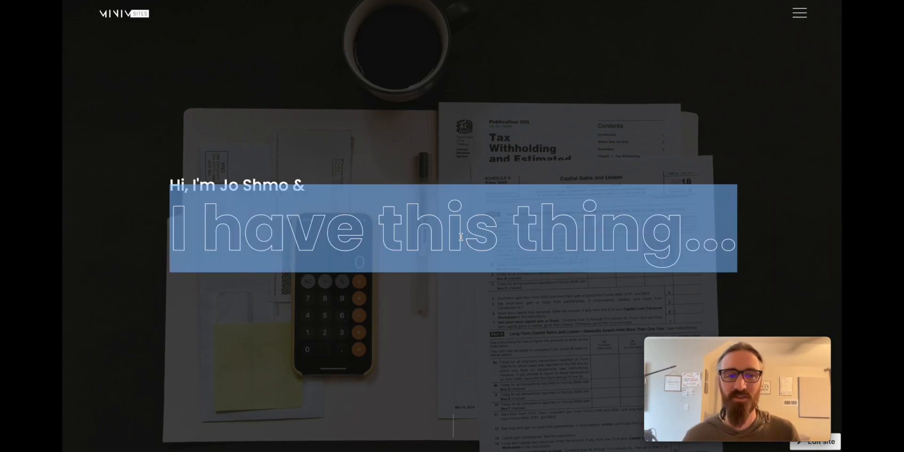